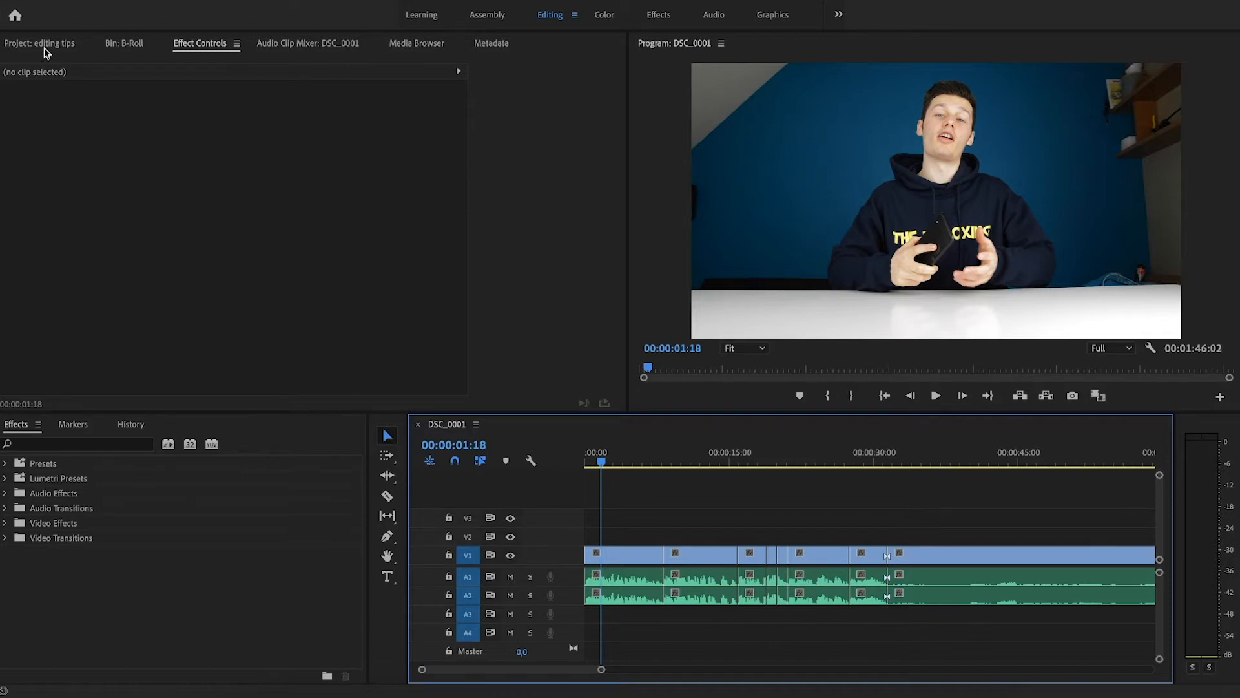
- Lower the gain of the Snarky Puppy music clip on A3 and play the sequence from the start to judge the audio balance
{"action": "double_click", "coordinate": [256, 243]}
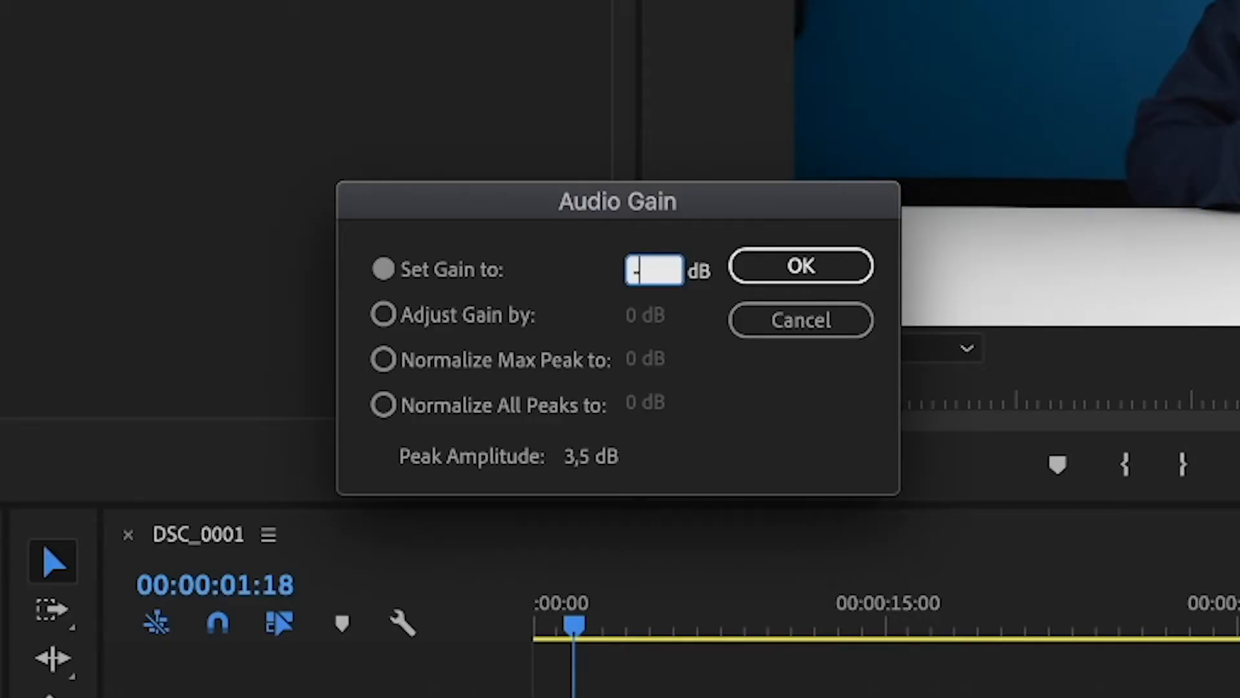
{"action": "key", "text": "Return"}
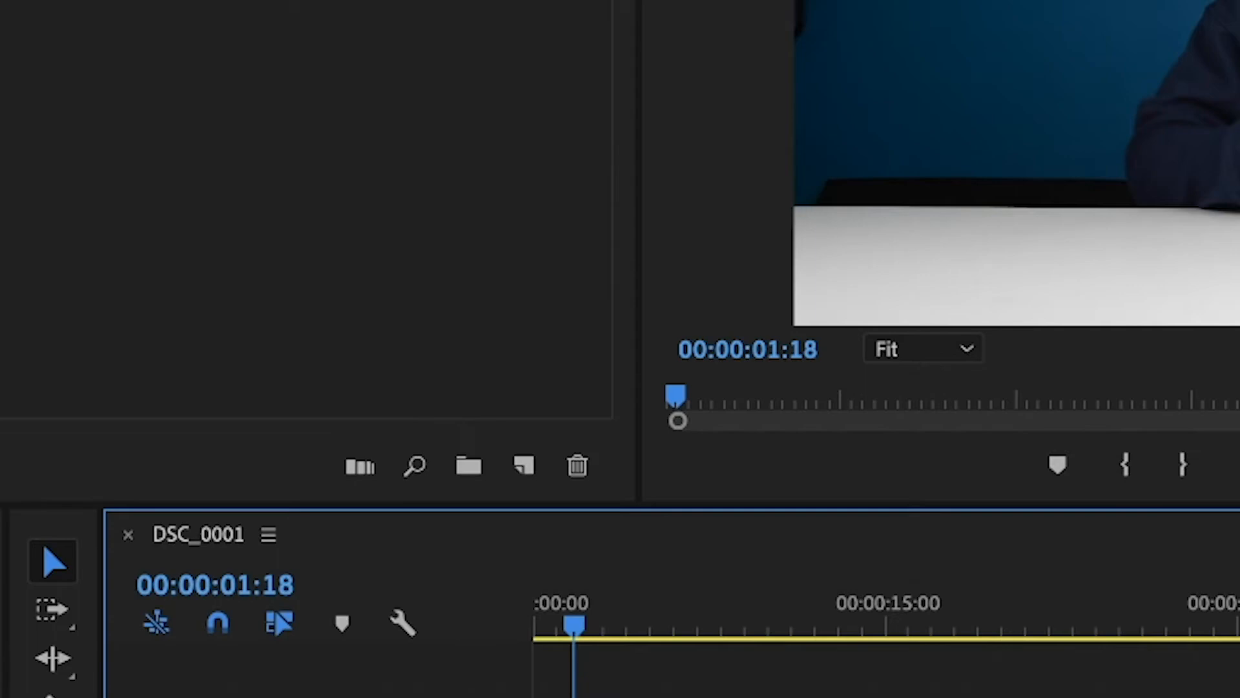
{"action": "key", "text": "Home"}
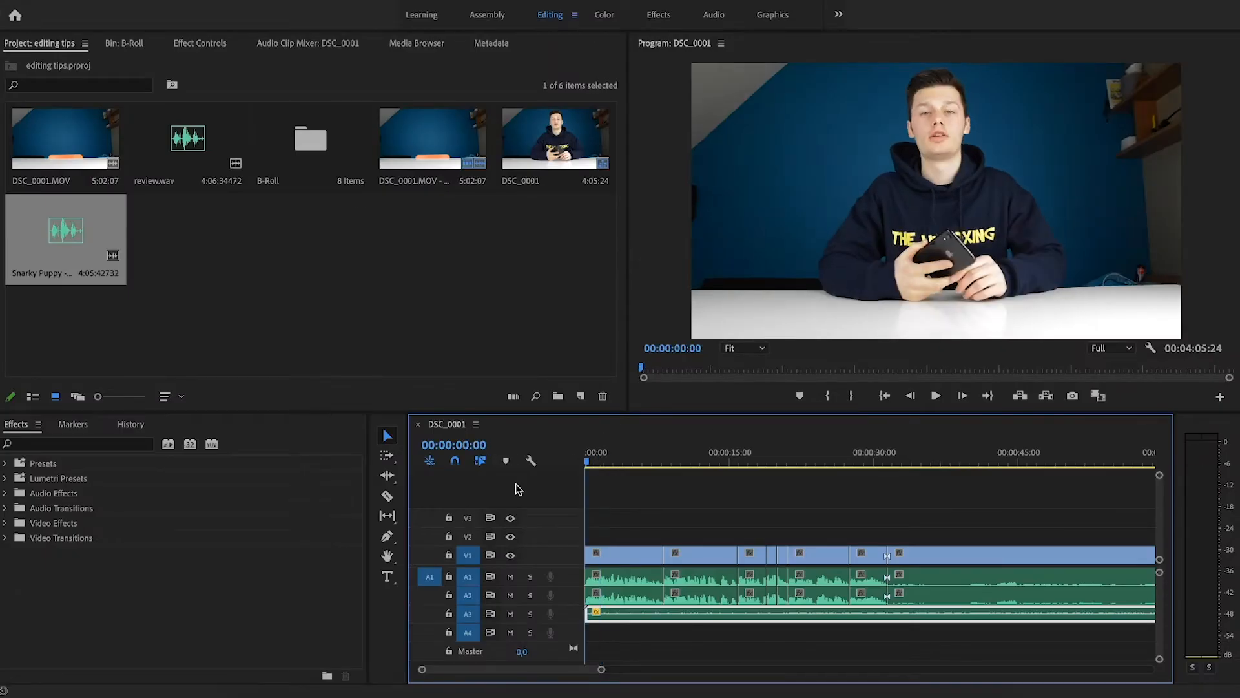
{"action": "key", "text": "space"}
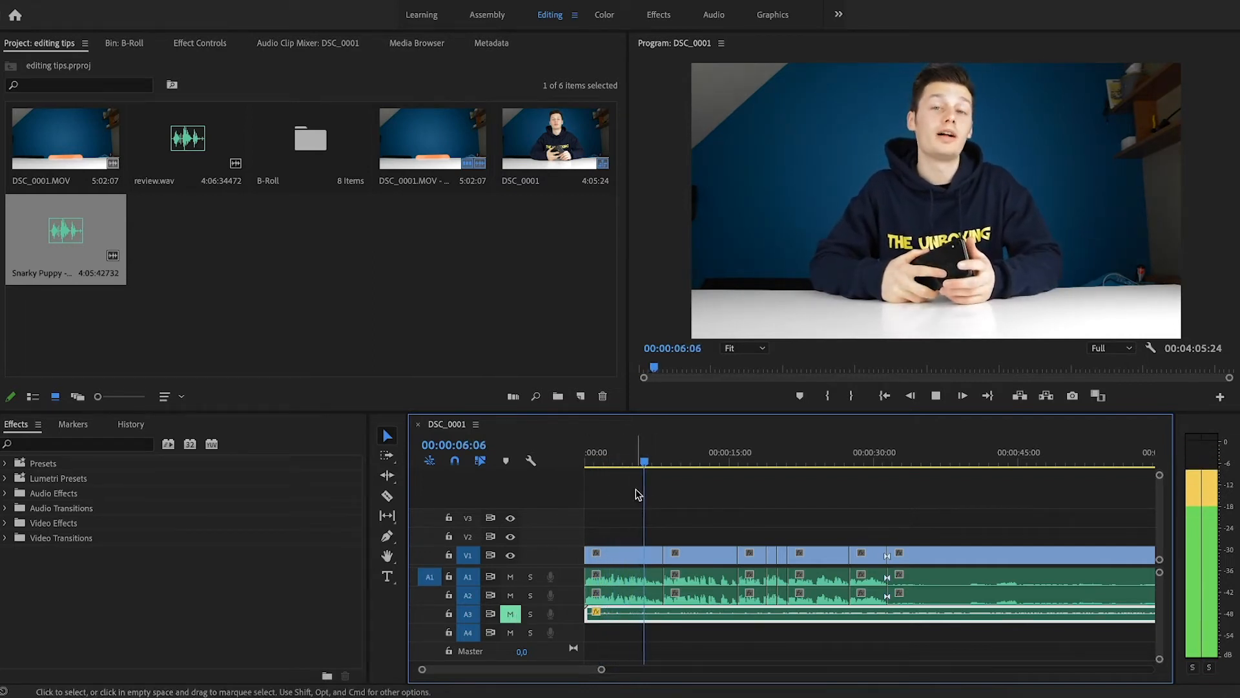
{"action": "key", "text": "space"}
{"action": "left_click_drag", "start_coordinate": [607, 460], "coordinate": [532, 459]}
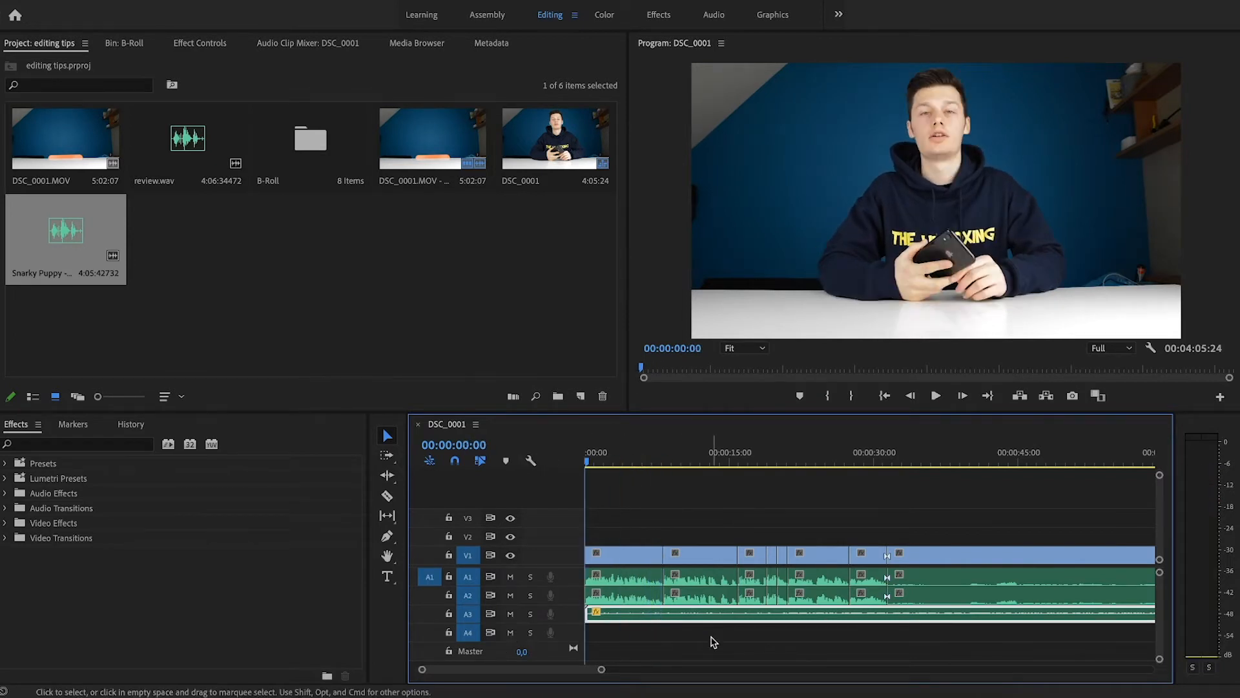
{"action": "key", "text": "space"}
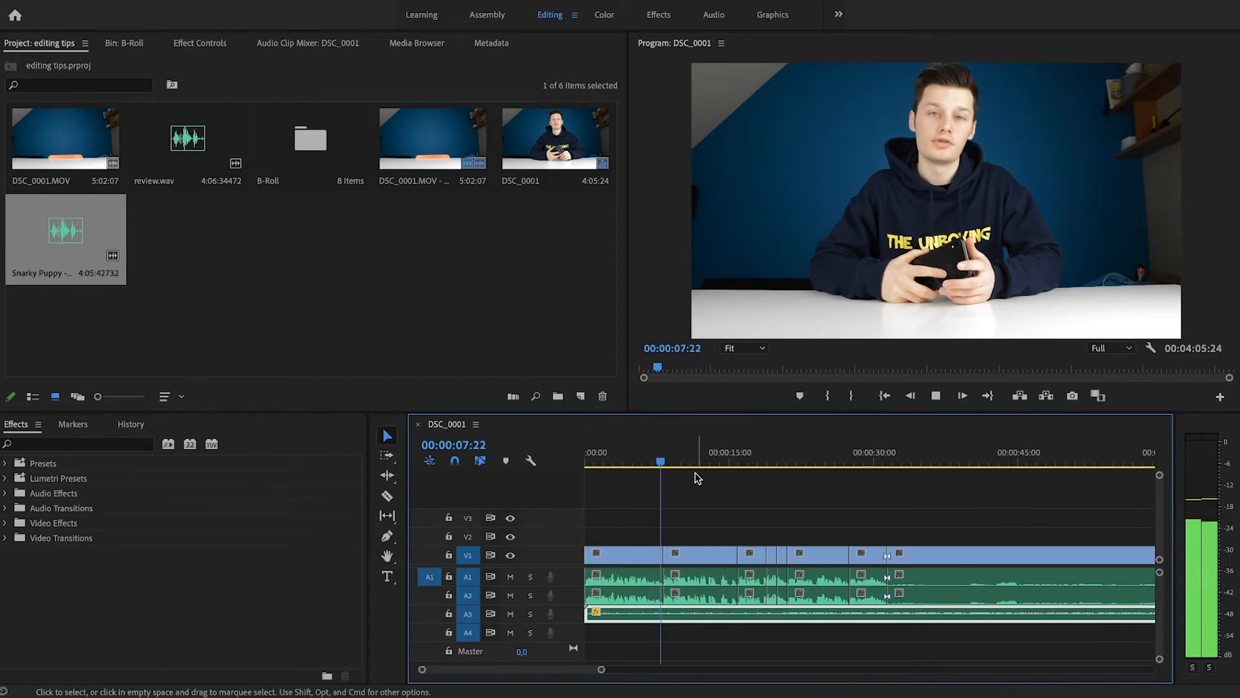
- Keyframe the first talking clip's Scale from 100 at its start to a larger value at its end and play back the slow zoom
{"action": "left_click", "coordinate": [178, 41]}
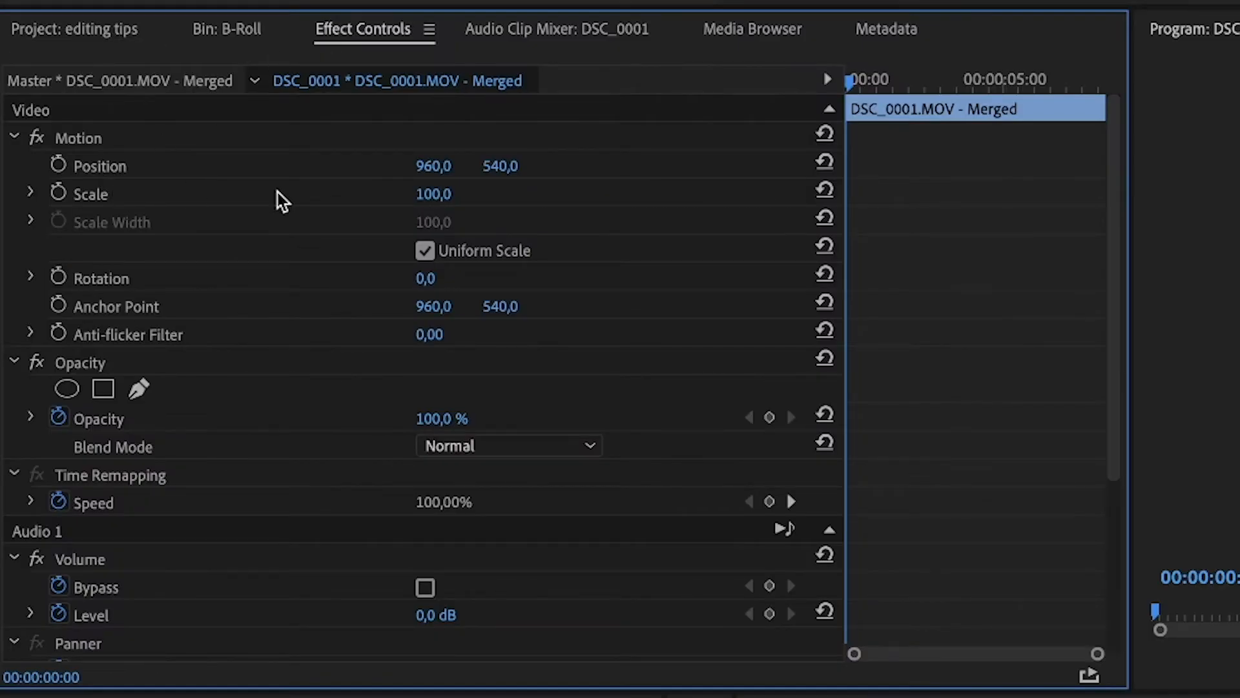
{"action": "left_click", "coordinate": [61, 194]}
{"action": "left_click", "coordinate": [917, 80]}
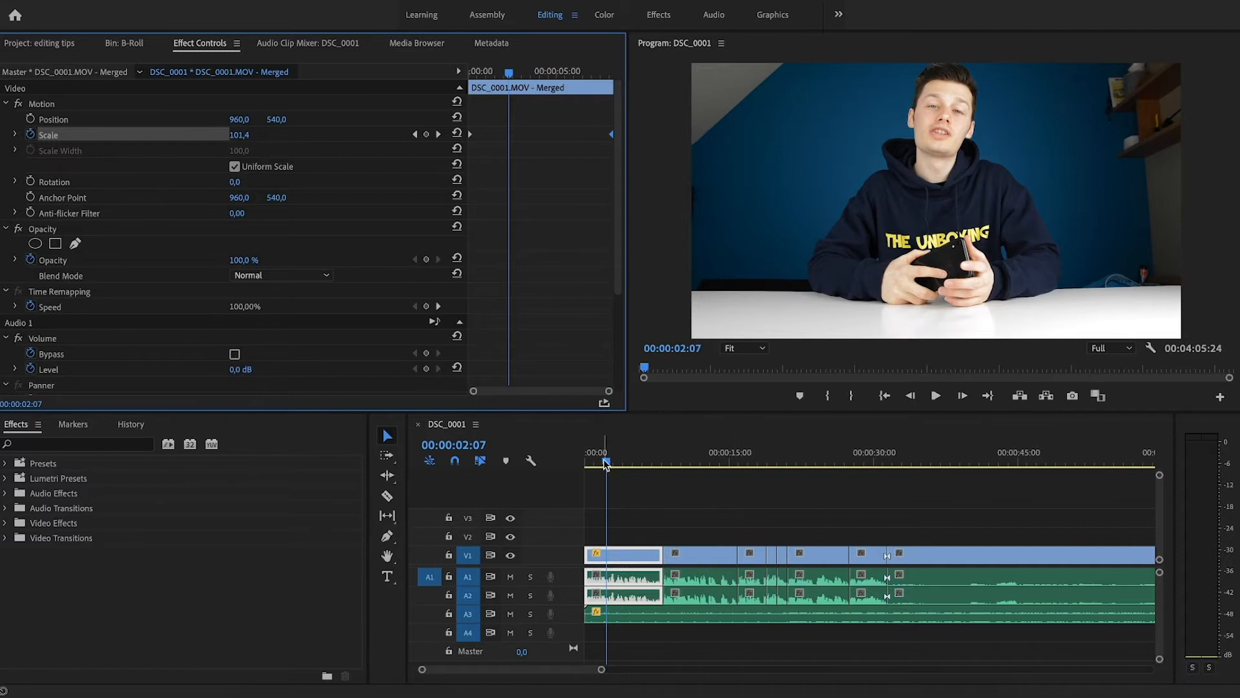
{"action": "left_click_drag", "start_coordinate": [606, 464], "coordinate": [587, 464]}
{"action": "key", "text": "space"}
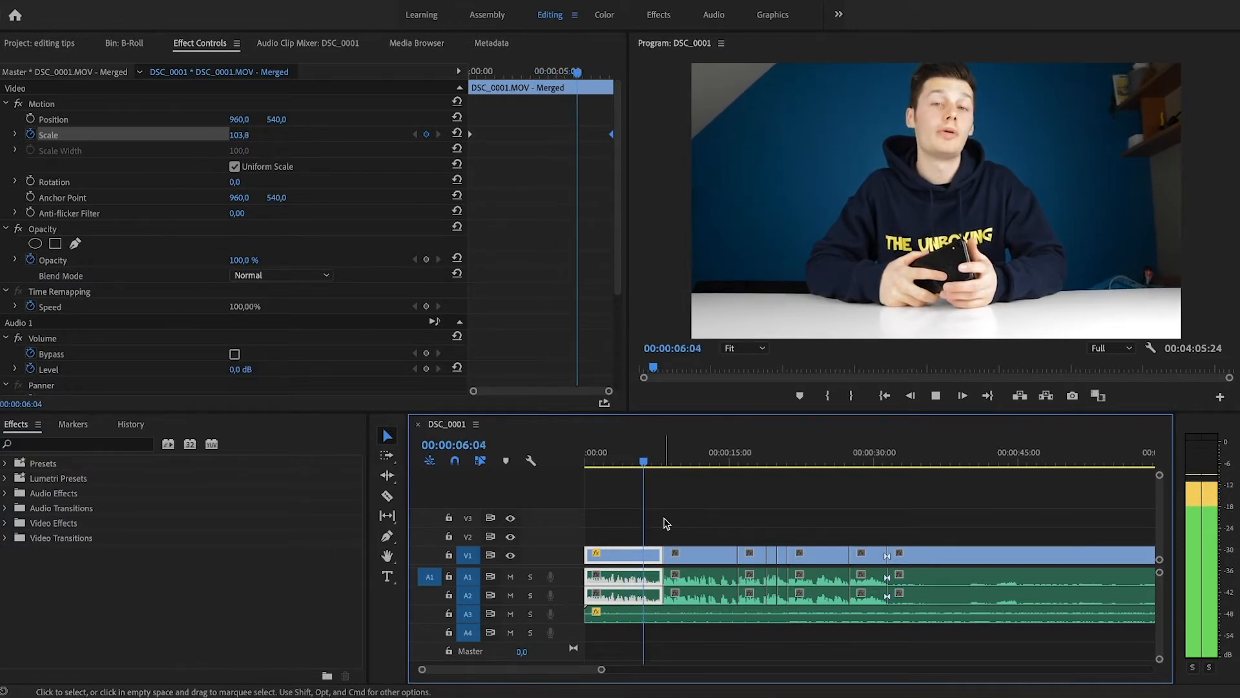
{"action": "key", "text": "space"}
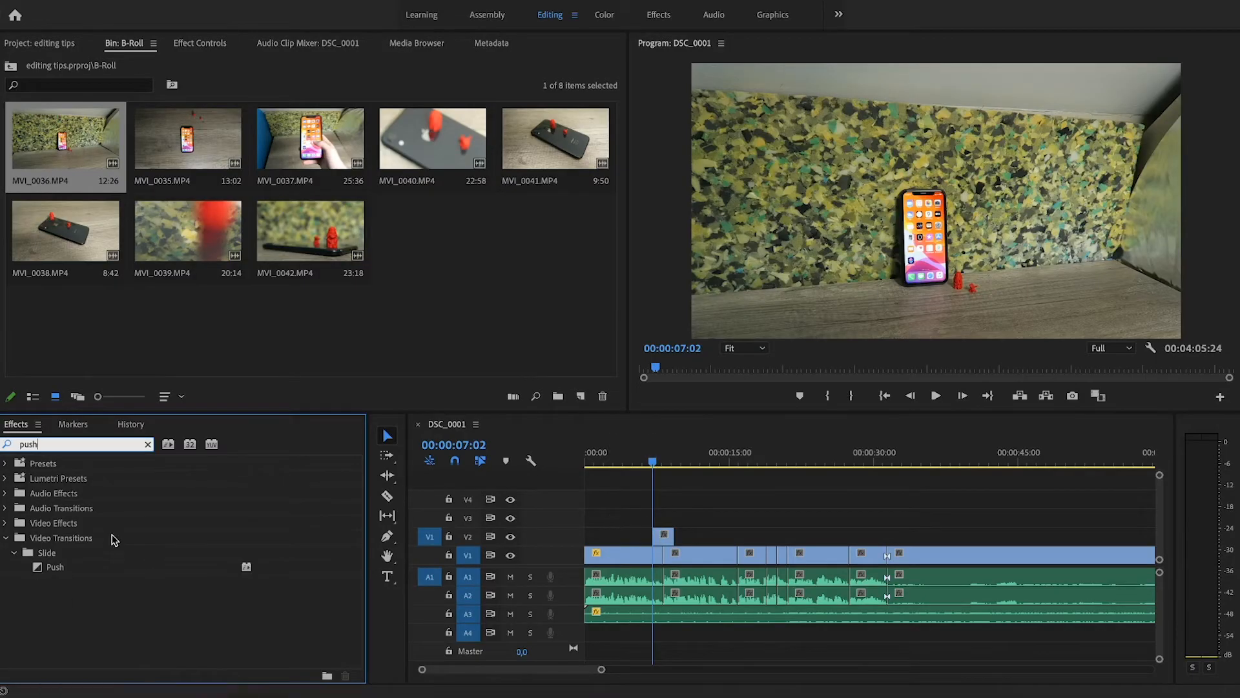
- Apply Push transitions to both ends of the MVI_0036.MP4 clip on V2, shortening the opening one to 8 frames
{"action": "left_click_drag", "start_coordinate": [37, 569], "coordinate": [658, 539]}
{"action": "left_click_drag", "start_coordinate": [599, 671], "coordinate": [530, 673]}
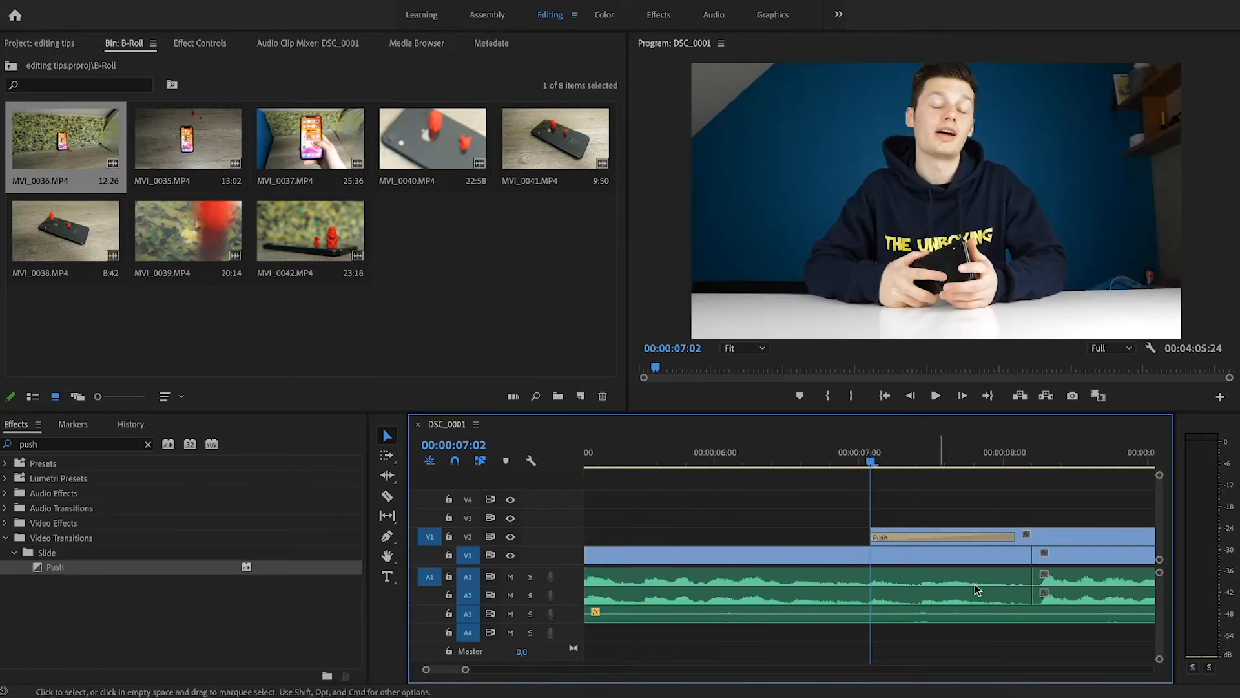
{"action": "left_click_drag", "start_coordinate": [1010, 538], "coordinate": [924, 545]}
{"action": "left_click_drag", "start_coordinate": [467, 670], "coordinate": [496, 670]}
{"action": "left_click_drag", "start_coordinate": [35, 567], "coordinate": [573, 545]}
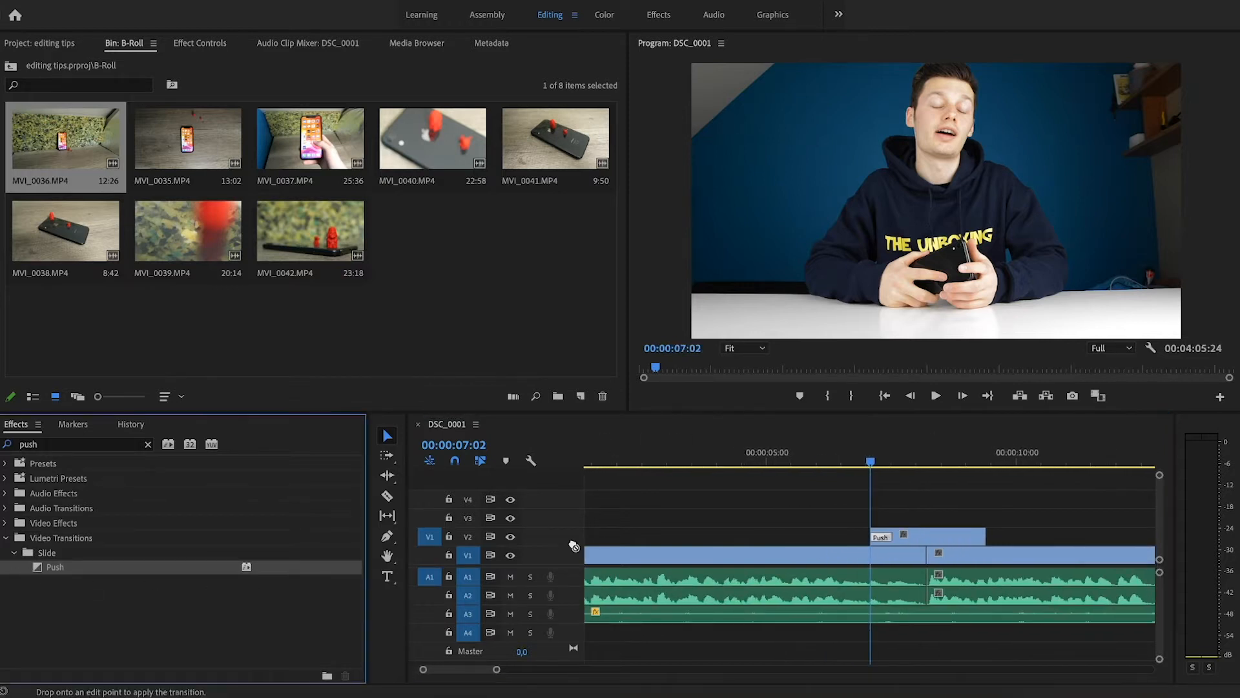
{"action": "left_click", "coordinate": [965, 538]}
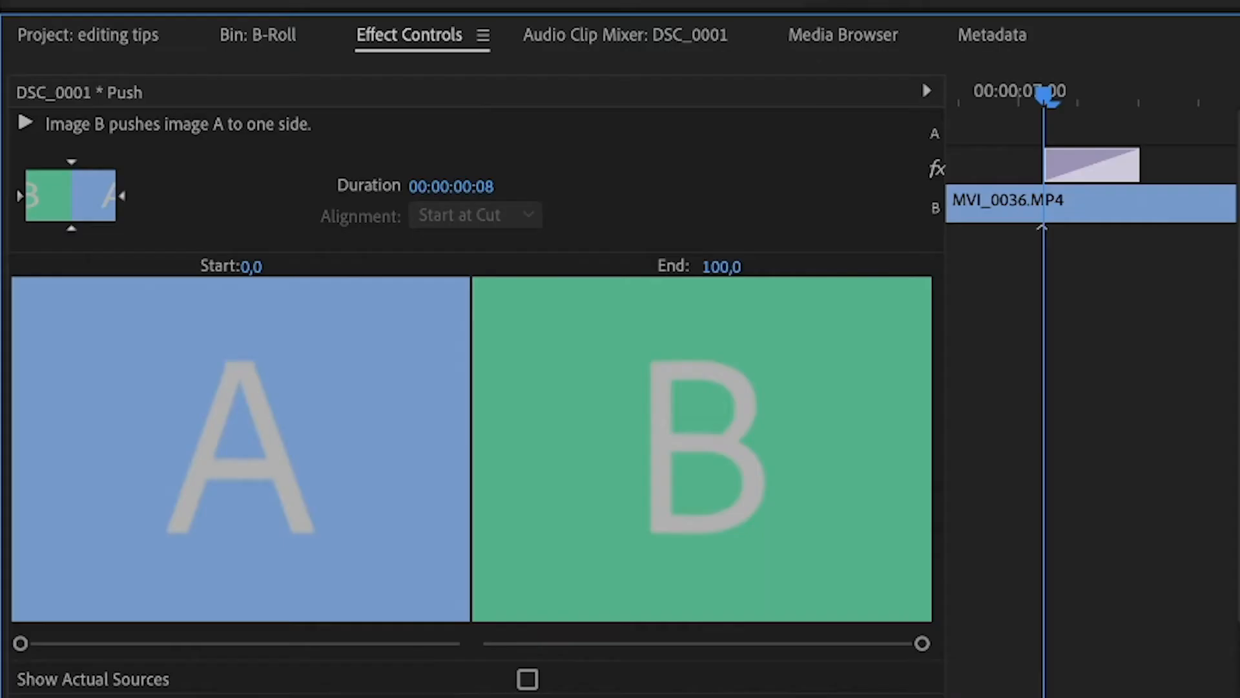
- Try the vertical directions for the Push transition, set it back to pushing from left to right, and play the result
{"action": "left_click", "coordinate": [72, 162]}
{"action": "left_click", "coordinate": [72, 227]}
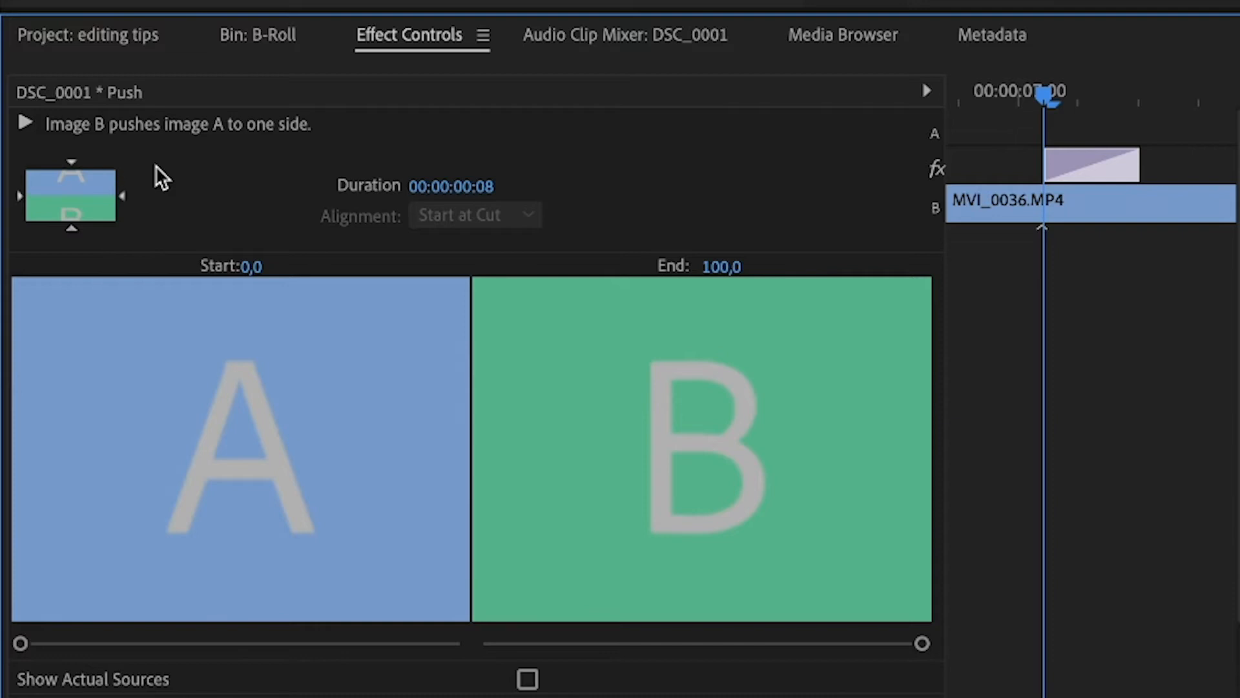
{"action": "left_click", "coordinate": [19, 196]}
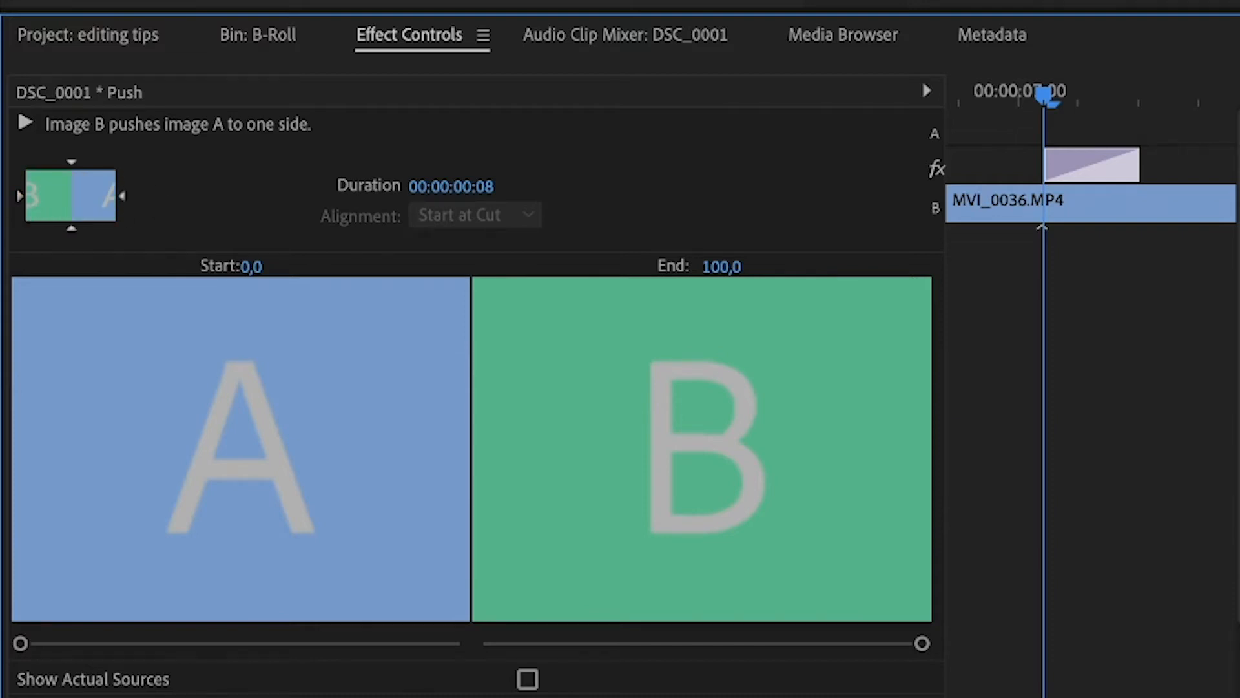
{"action": "left_click", "coordinate": [775, 504]}
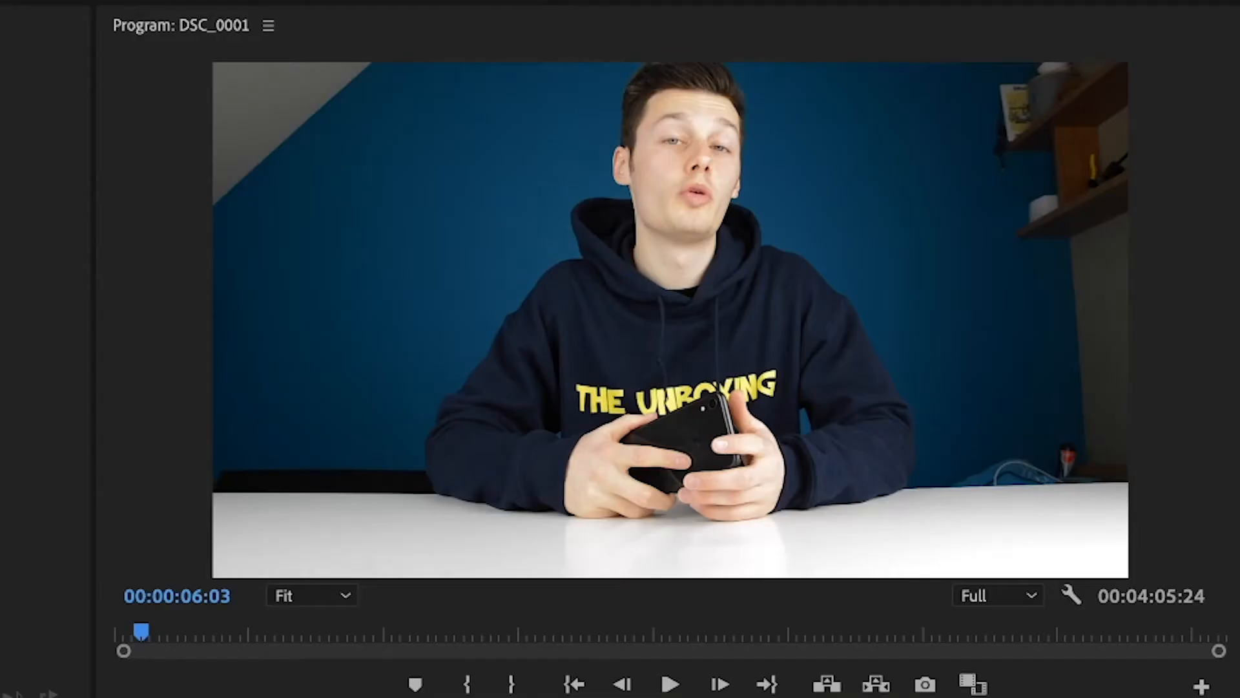
{"action": "key", "text": "space"}
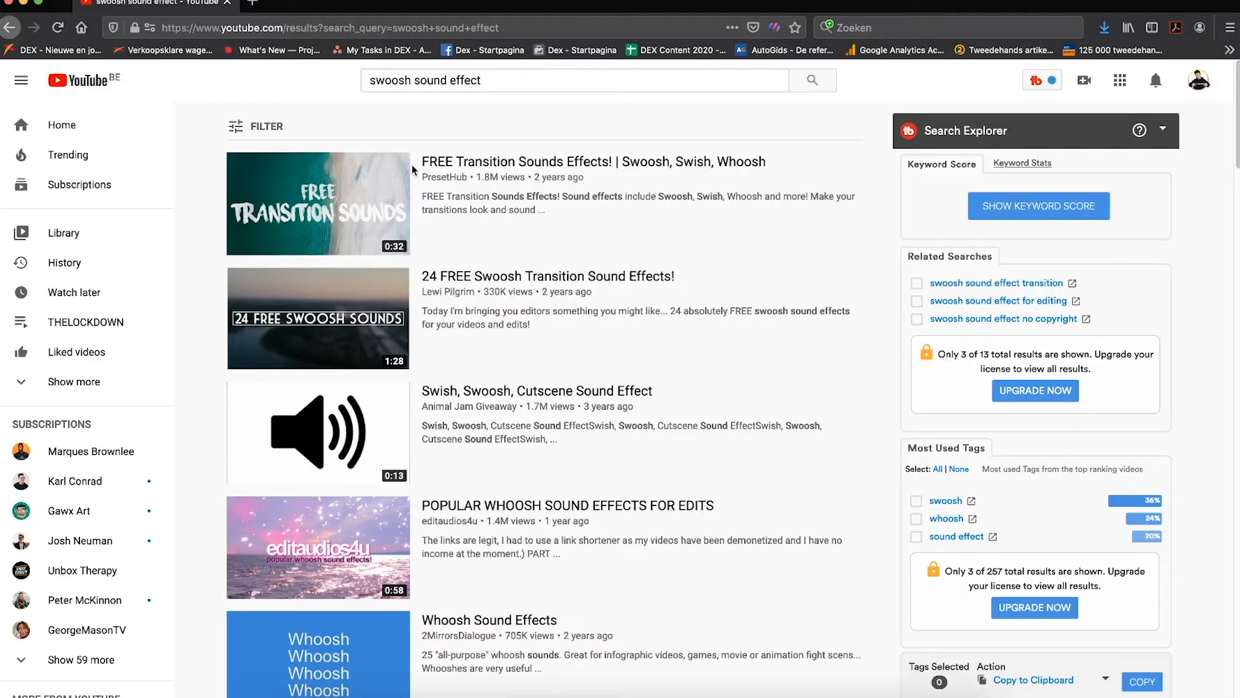
- Switch to YouTube in the browser and open the video "FREE Transition Sounds Effects! | Swoosh, Swish, Whoosh"
{"action": "left_click", "coordinate": [307, 228]}
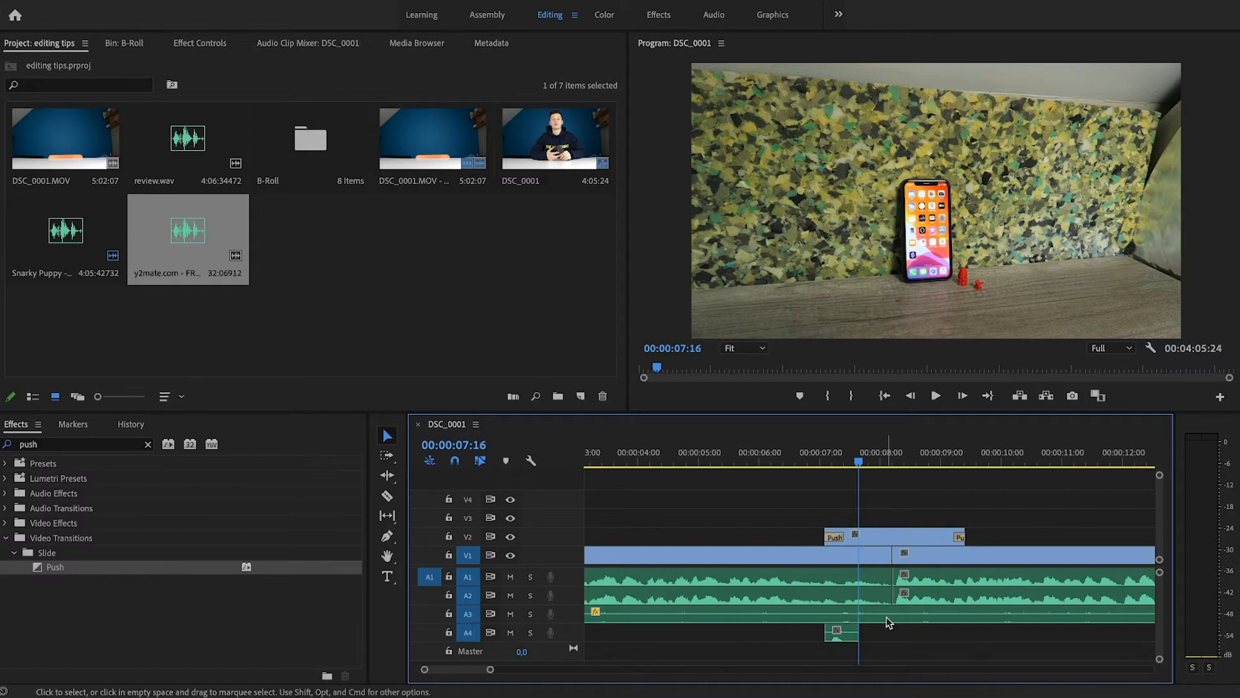
- Play the sequence from about 00:00:06:10 to check the Push transition with the swoosh sound effect on A4
{"action": "left_click", "coordinate": [784, 463]}
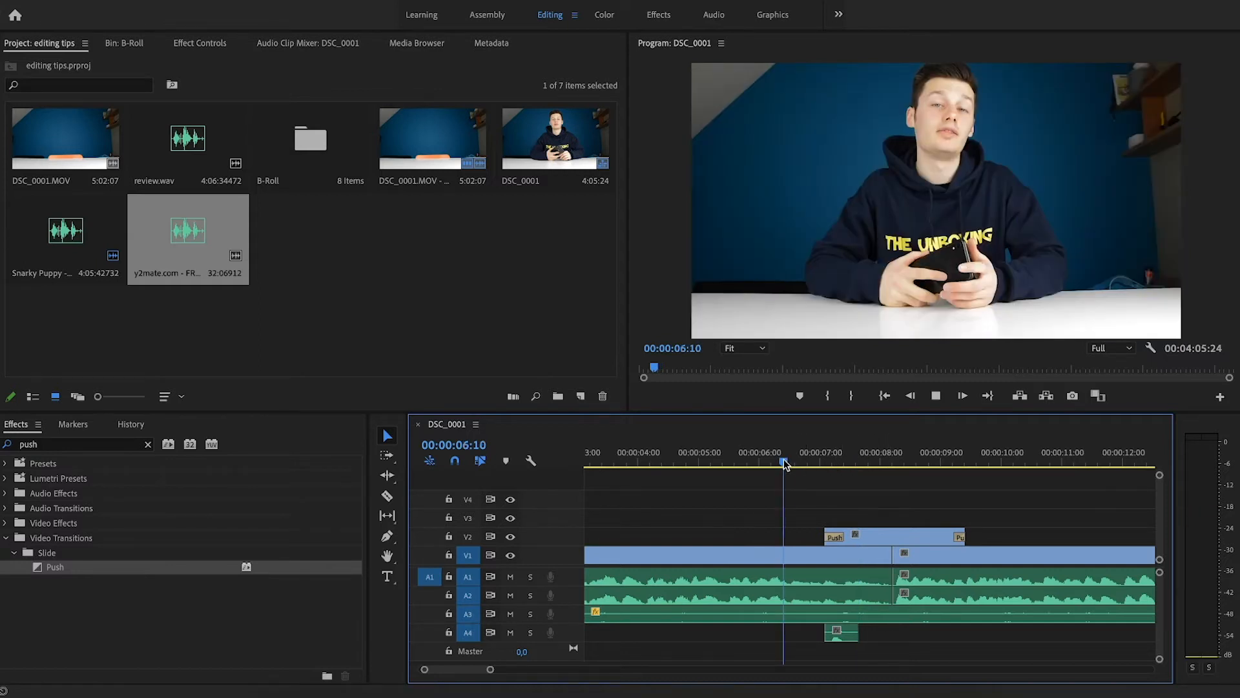
{"action": "key", "text": "space"}
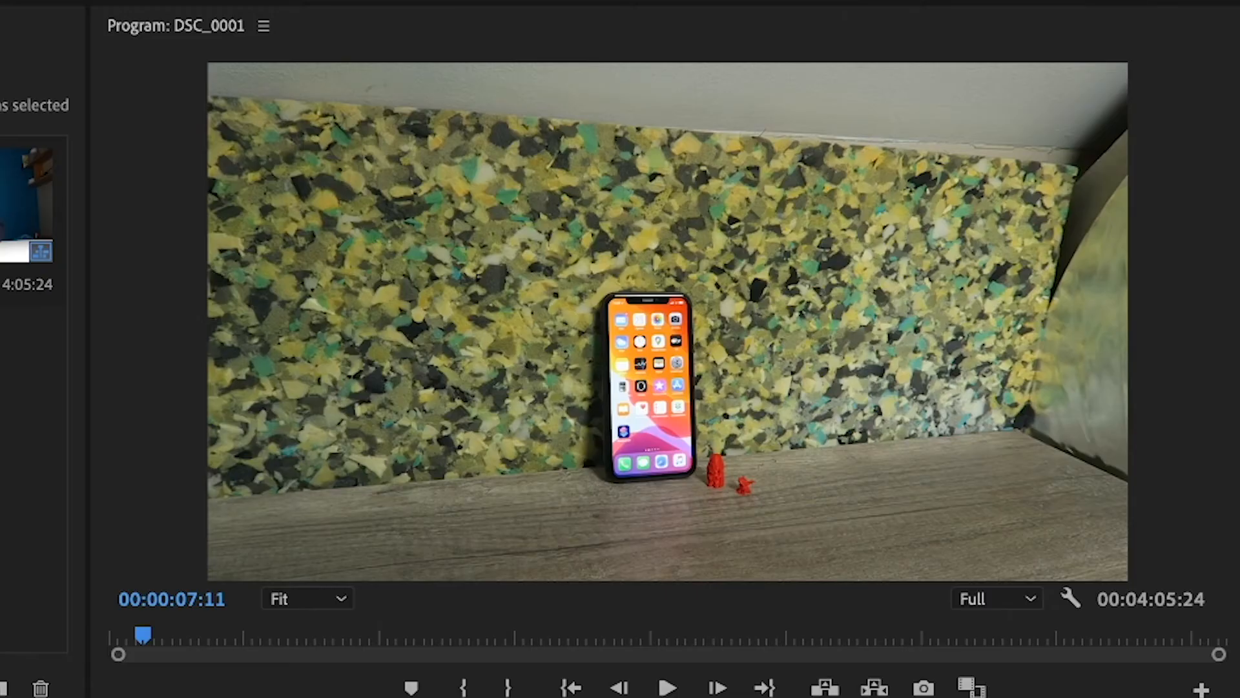
{"action": "key", "text": "space"}
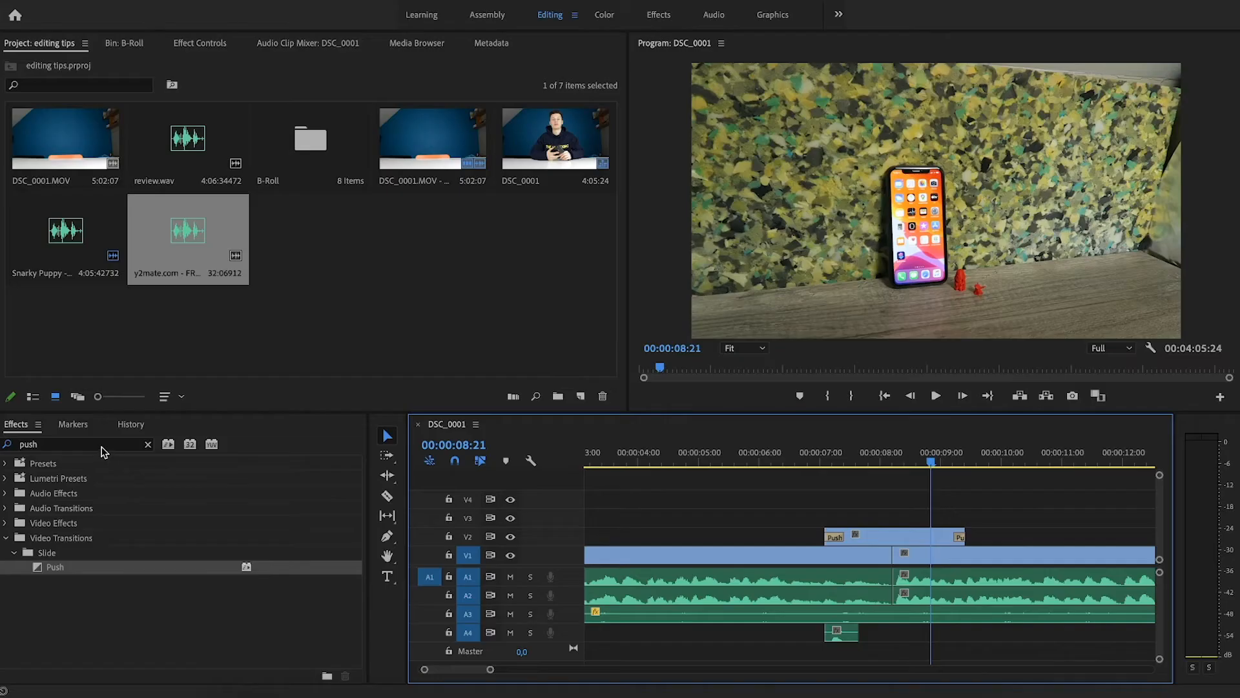
- Find the Warp Stabilizer effect by searching for "stabil" and apply it to the MVI_0036.MP4 clip on V2
{"action": "left_click", "coordinate": [102, 448]}
{"action": "type", "text": "stabil"}
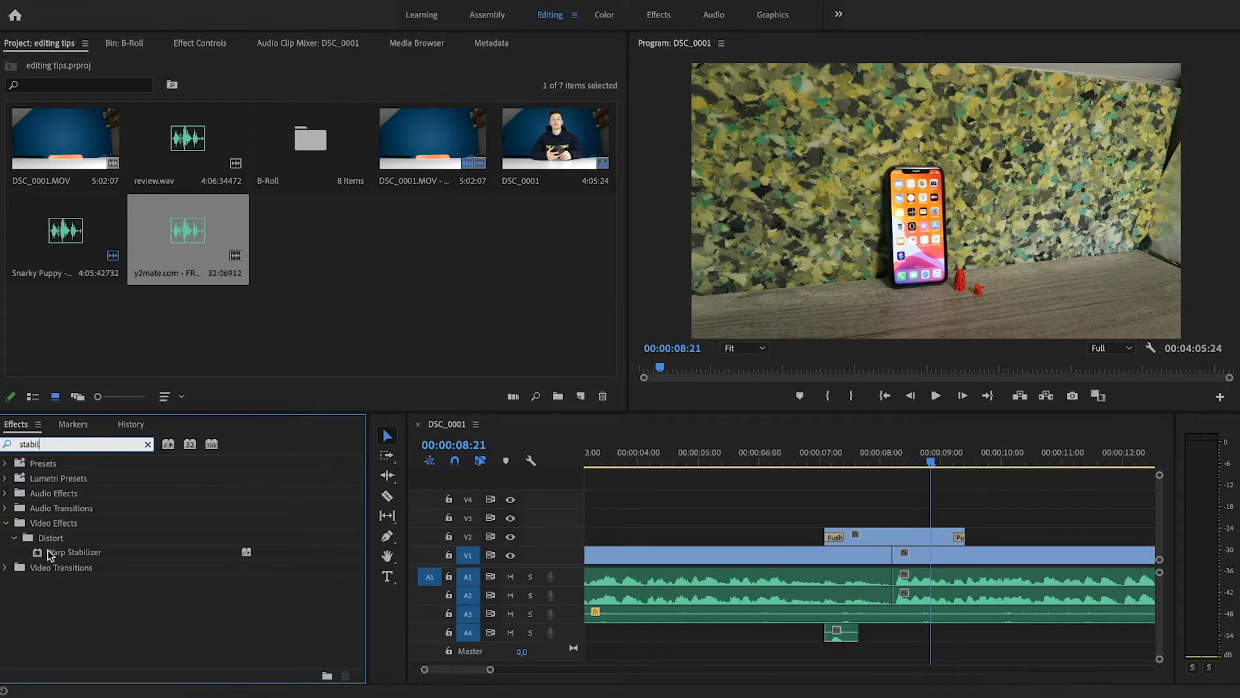
{"action": "left_click_drag", "start_coordinate": [50, 555], "coordinate": [379, 564]}
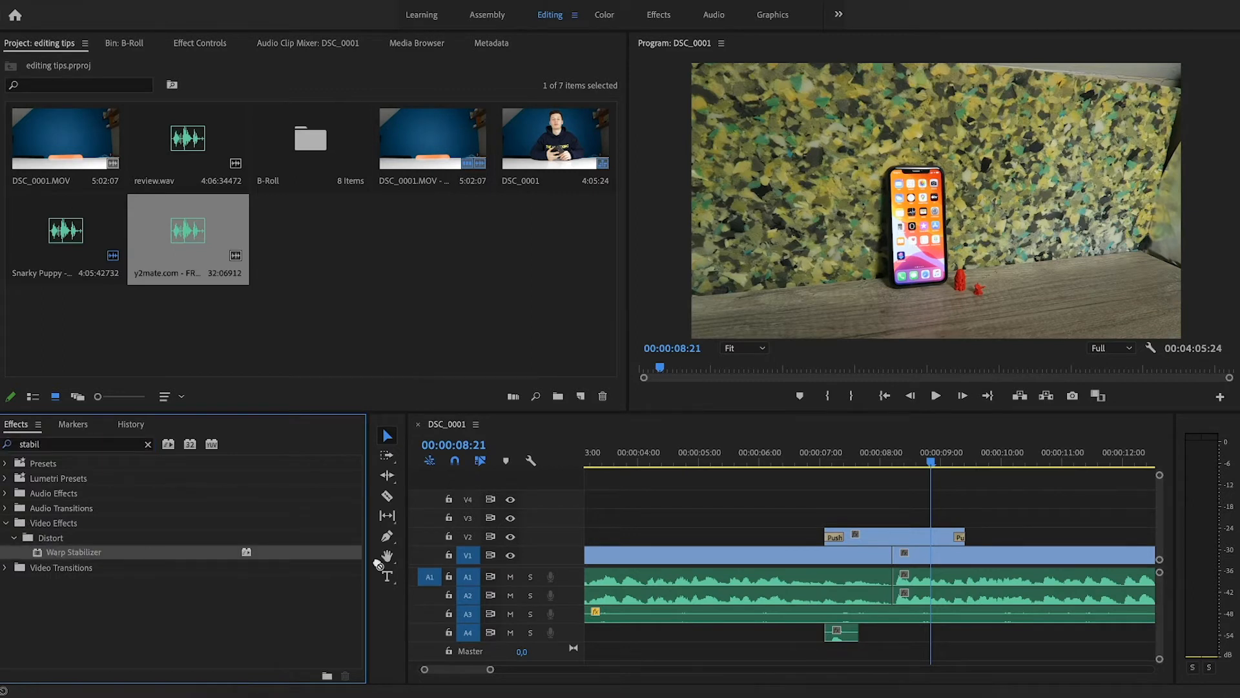
{"action": "left_click_drag", "start_coordinate": [895, 546], "coordinate": [898, 546]}
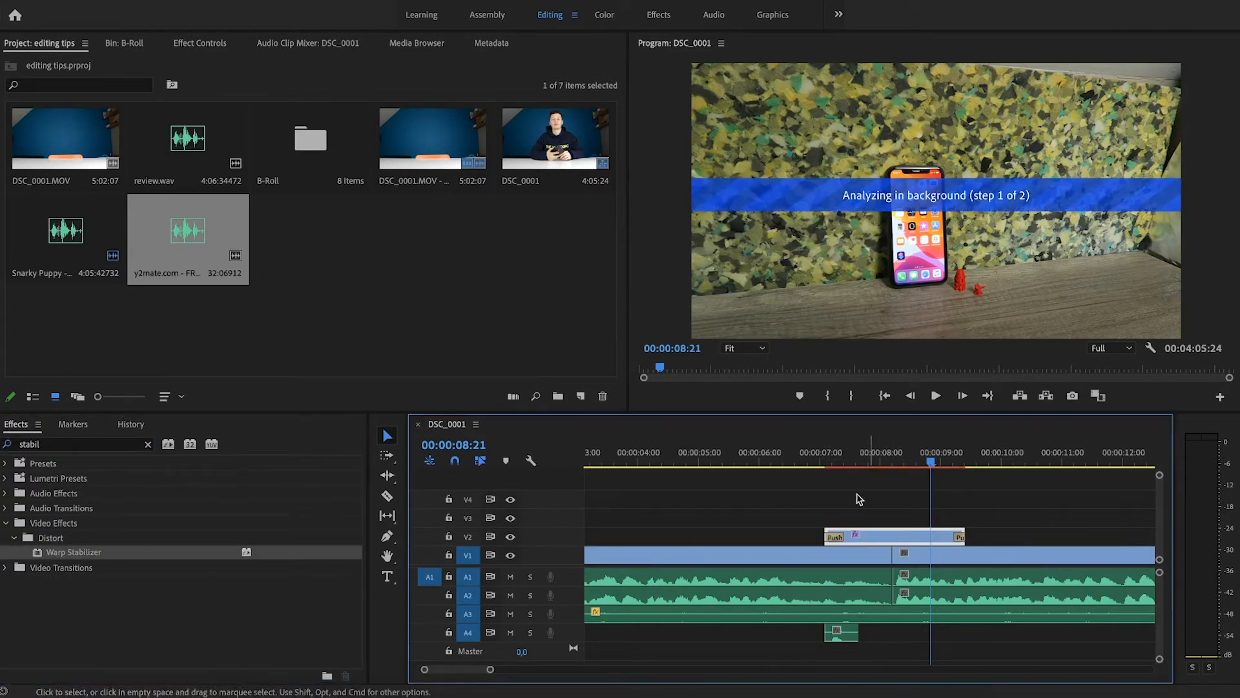
- Cancel the running Warp Stabilizer analysis on MVI_0036.MP4, review the stabilization settings, and start the analysis again
{"action": "left_click", "coordinate": [205, 43]}
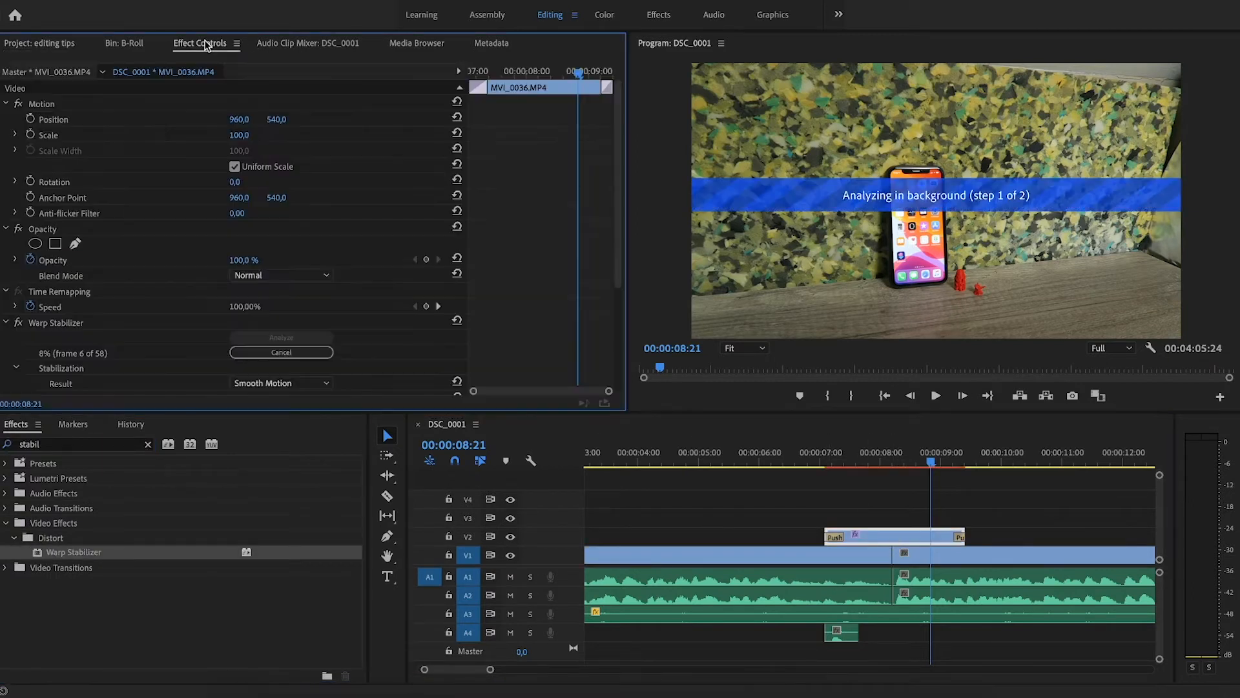
{"action": "left_click", "coordinate": [288, 352]}
{"action": "scroll", "coordinate": [271, 310], "scroll_direction": "down", "scroll_amount": 5}
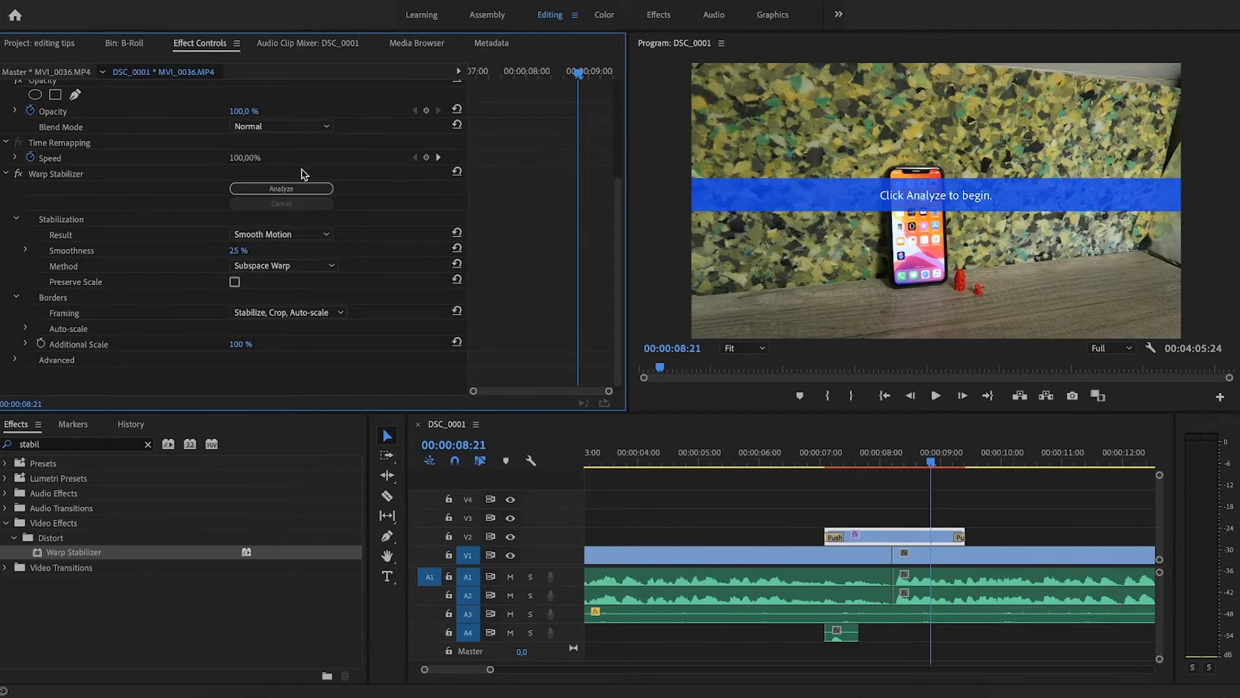
{"action": "left_click", "coordinate": [293, 190]}
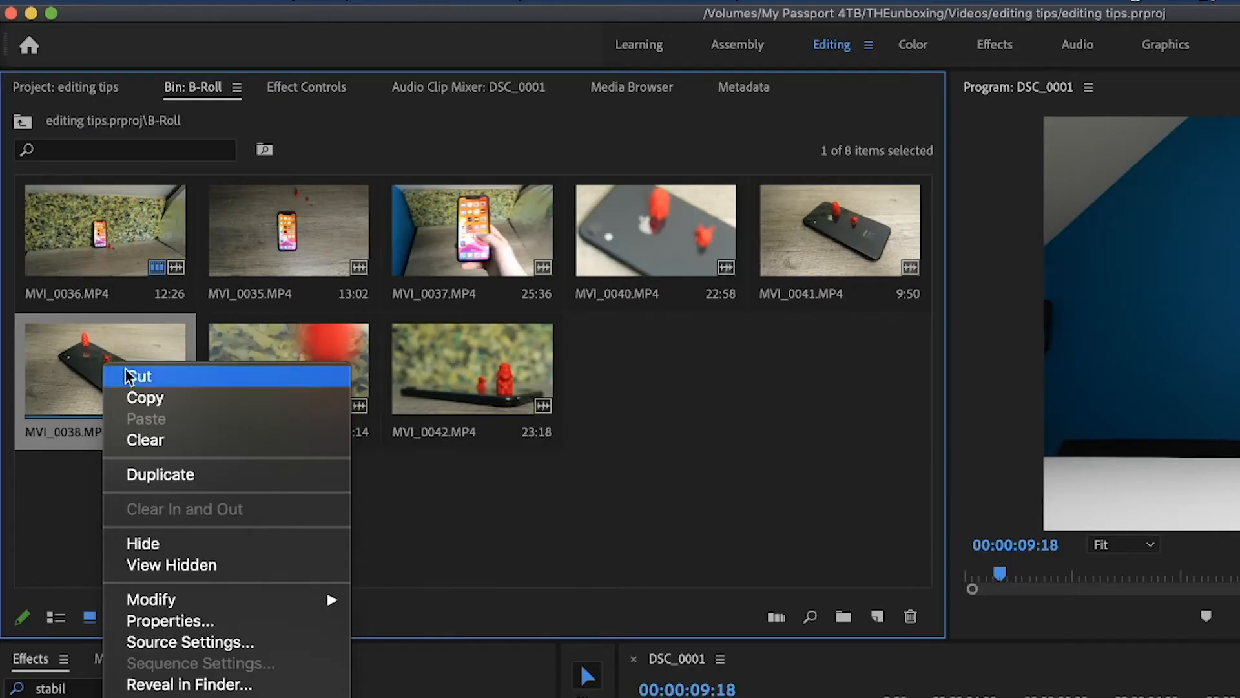
- Preview MVI_0038.MP4 from the B-Roll bin in the Source monitor and return to the bin
{"action": "key", "text": "Escape"}
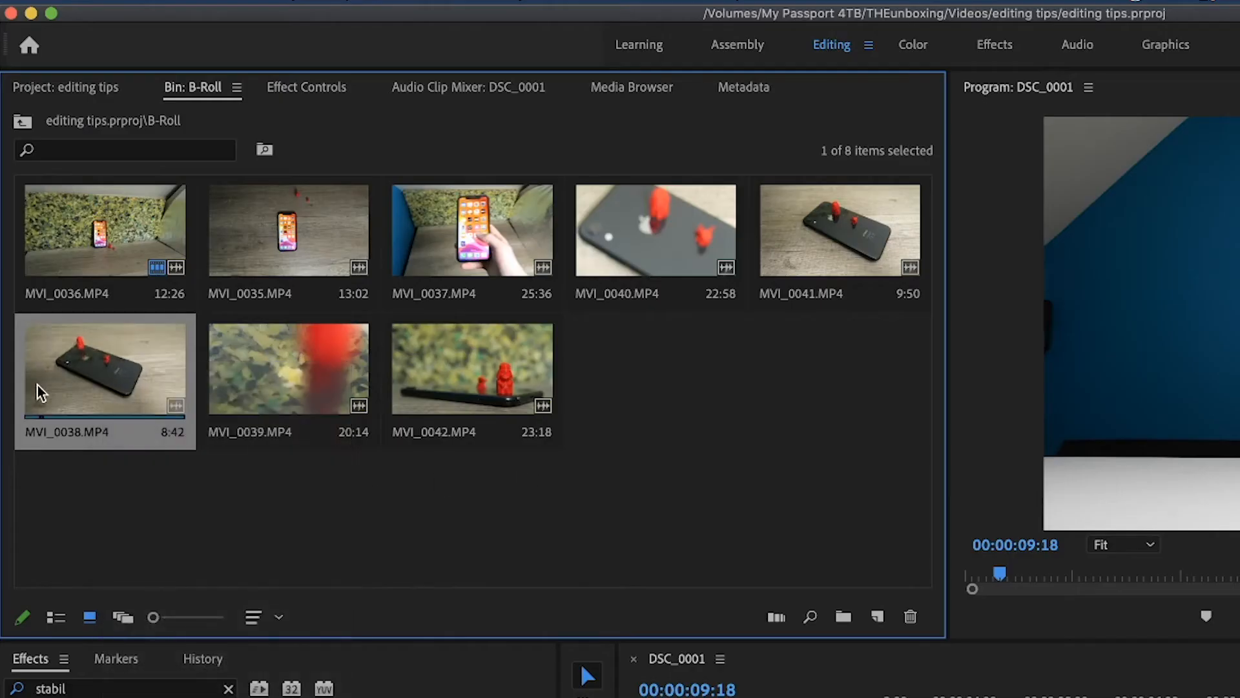
{"action": "double_click", "coordinate": [83, 390]}
{"action": "key", "text": "space"}
{"action": "key", "text": "space"}
{"action": "left_click", "coordinate": [192, 96]}
{"action": "left_click", "coordinate": [90, 88]}
- Interpret the MVI_0038.MP4 footage at an assumed frame rate of 25 fps
{"action": "right_click", "coordinate": [97, 382]}
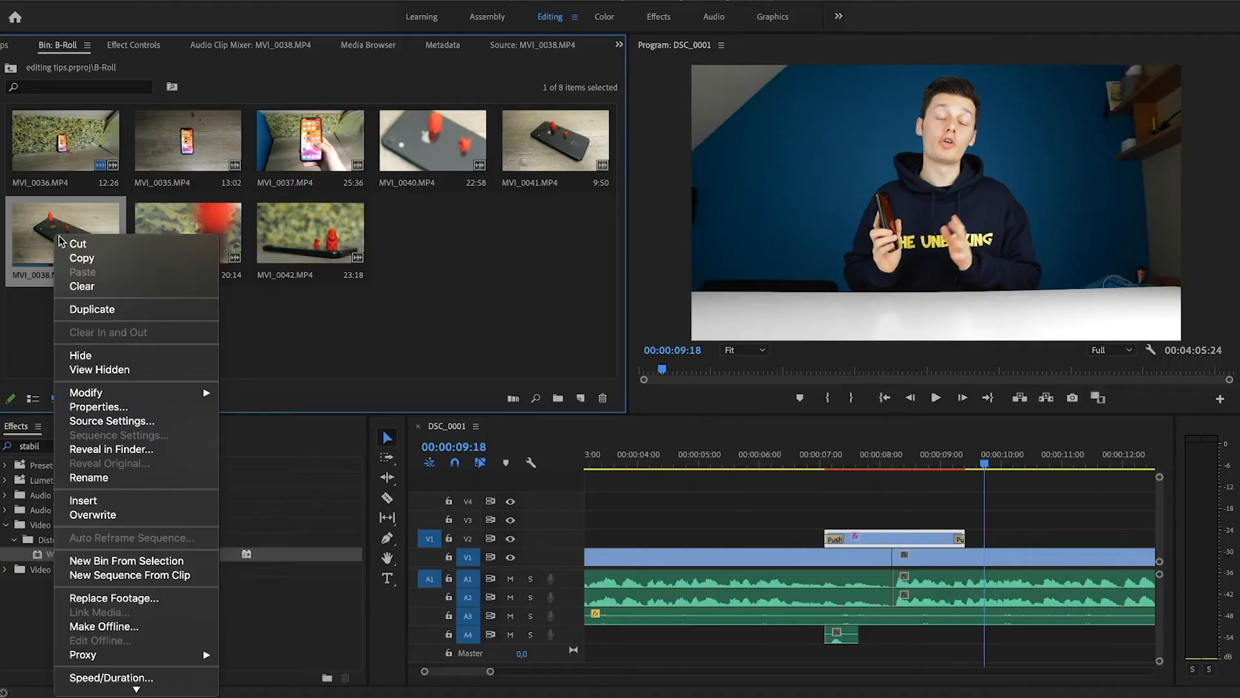
{"action": "mouse_move", "coordinate": [163, 395]}
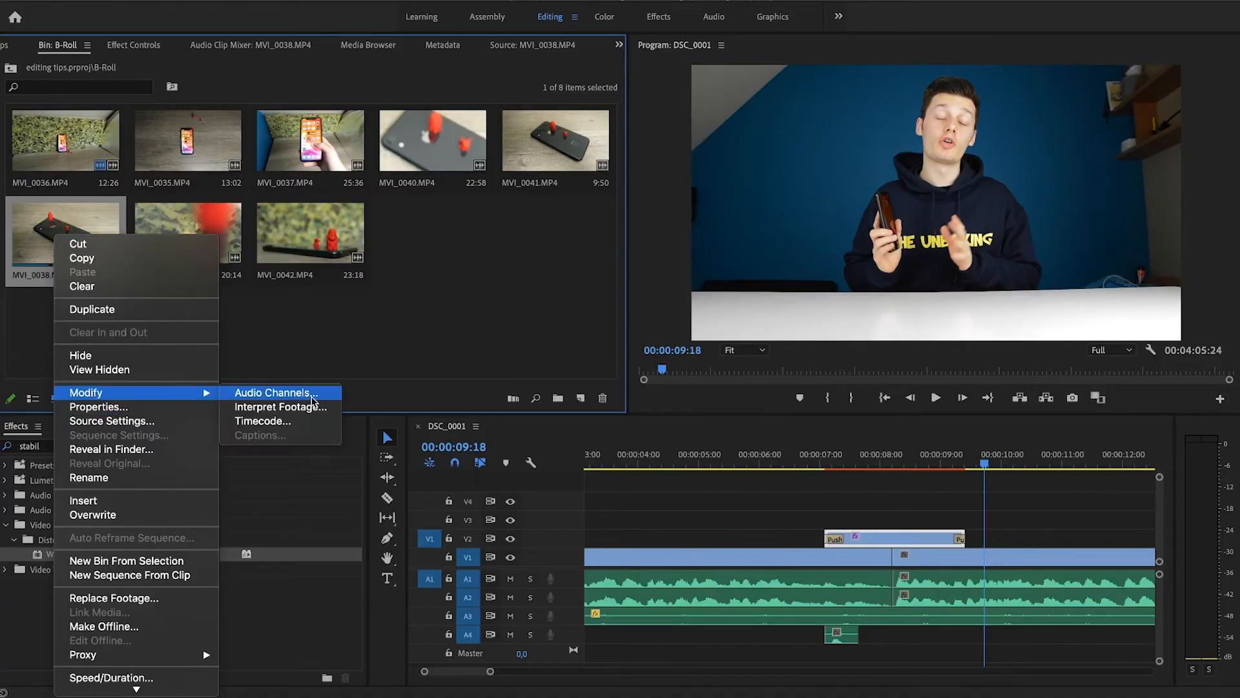
{"action": "left_click", "coordinate": [314, 407]}
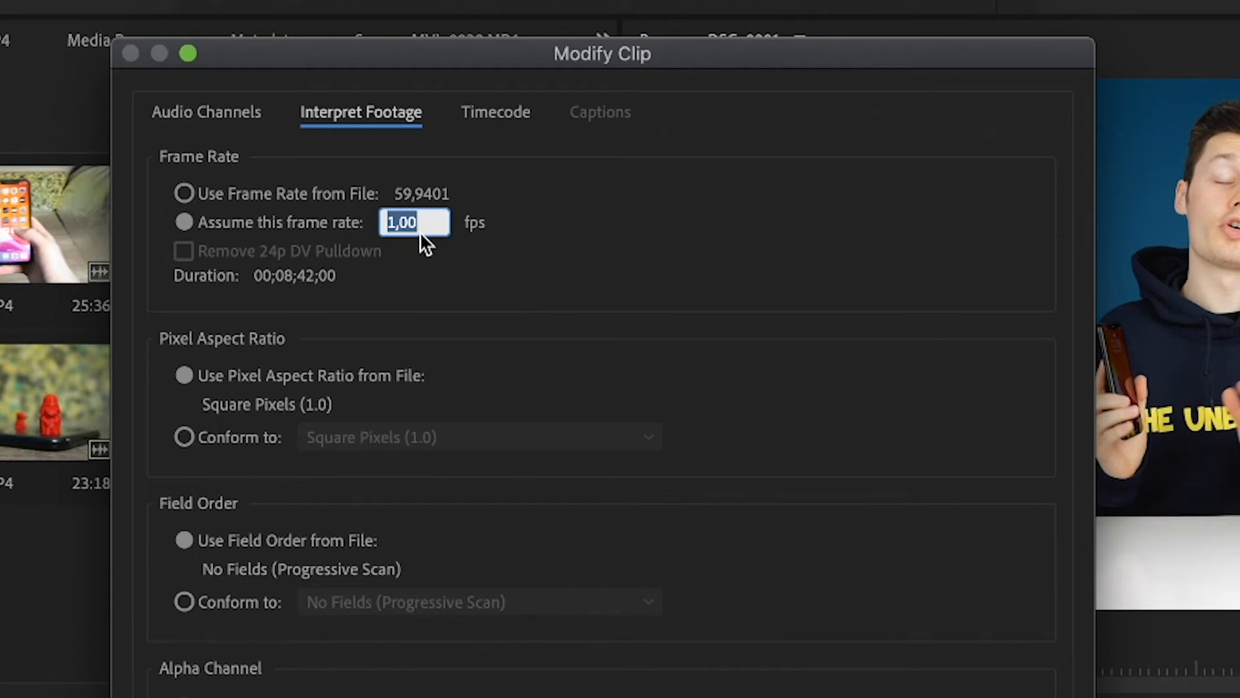
{"action": "type", "text": "25"}
{"action": "key", "text": "Return"}
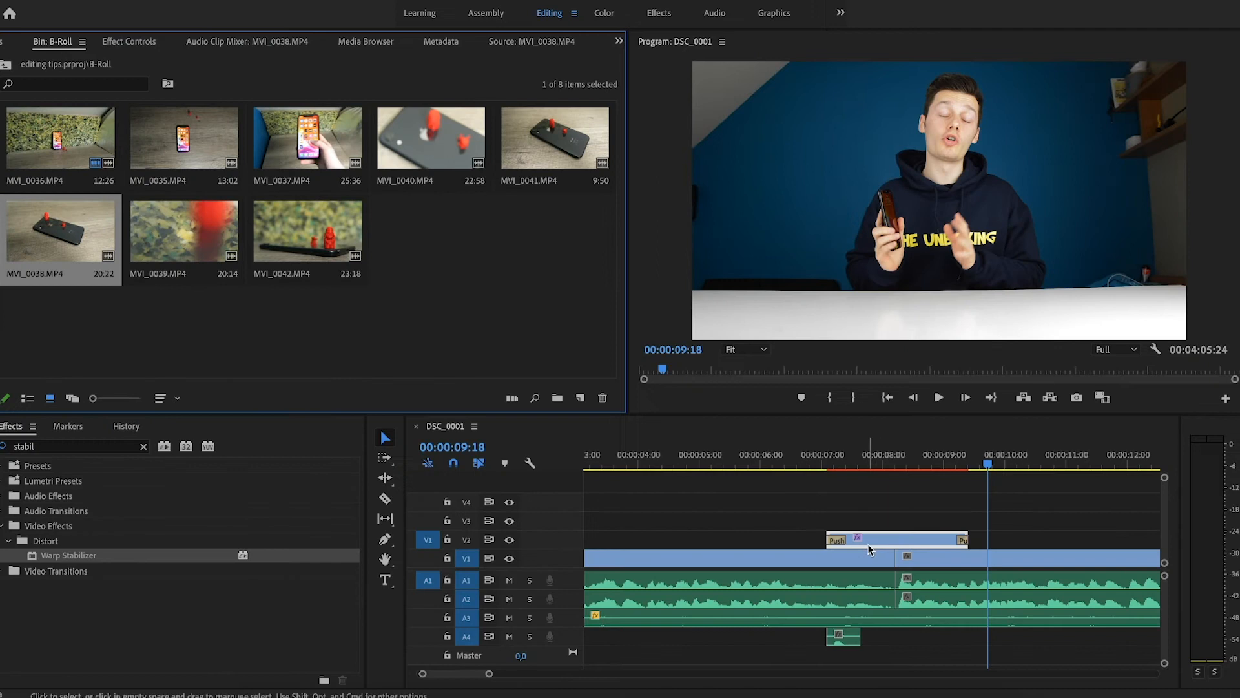
- Place MVI_0038.MP4 on V5 after the first B-roll clip and unlink its video from its audio to remove the audio
{"action": "left_click_drag", "start_coordinate": [489, 674], "coordinate": [619, 673]}
{"action": "left_click_drag", "start_coordinate": [93, 274], "coordinate": [675, 487]}
{"action": "right_click", "coordinate": [727, 484]}
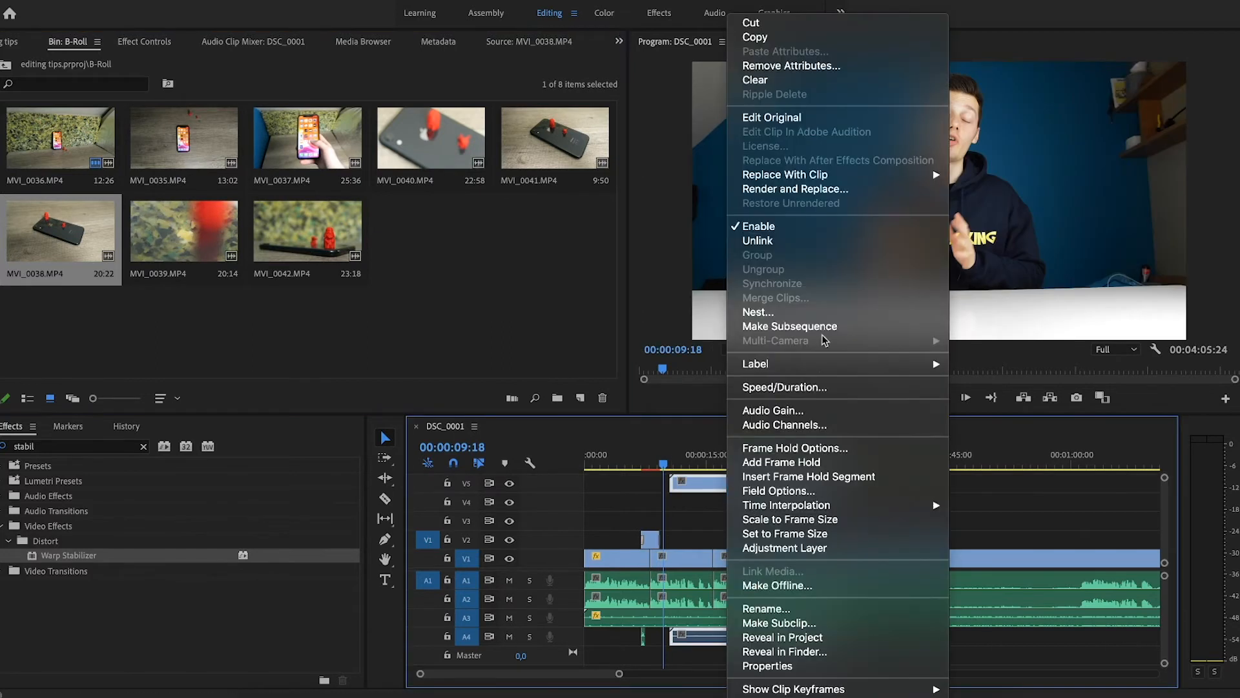
{"action": "left_click", "coordinate": [820, 249]}
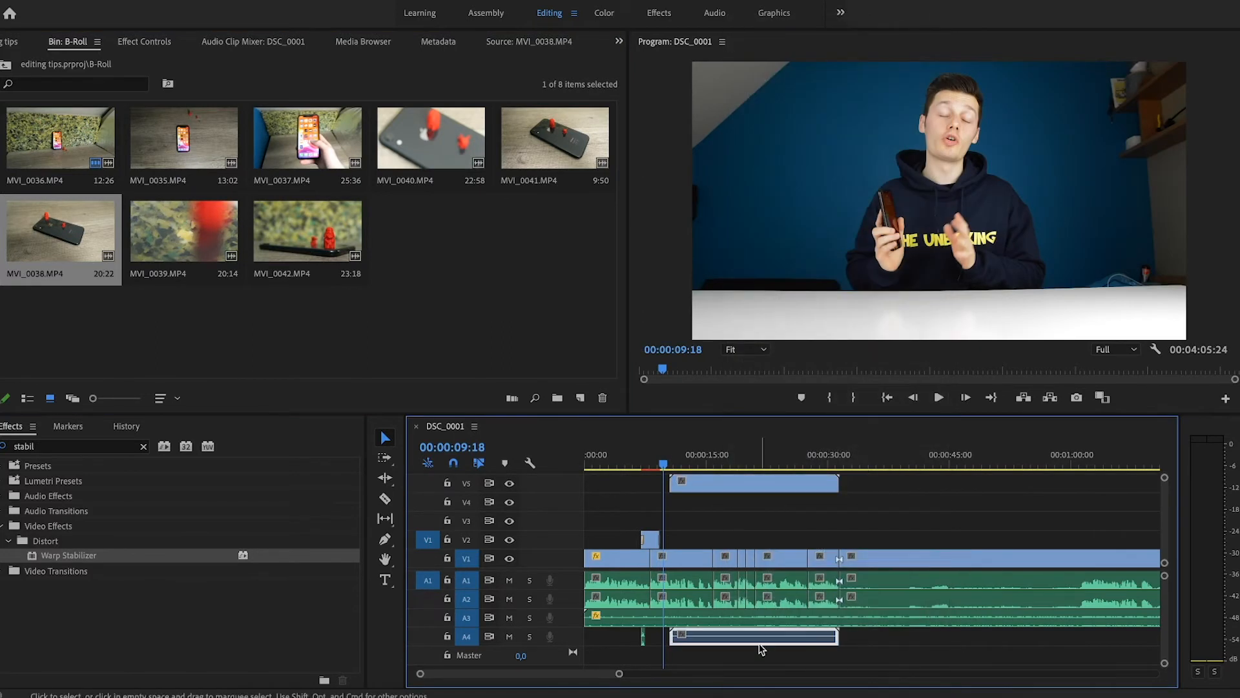
- Move the MVI_0038.MP4 video down to V2 starting at 00:00:09:18 and play back the slow-motion shot
{"action": "left_click_drag", "start_coordinate": [730, 487], "coordinate": [719, 537]}
{"action": "key", "text": "space"}
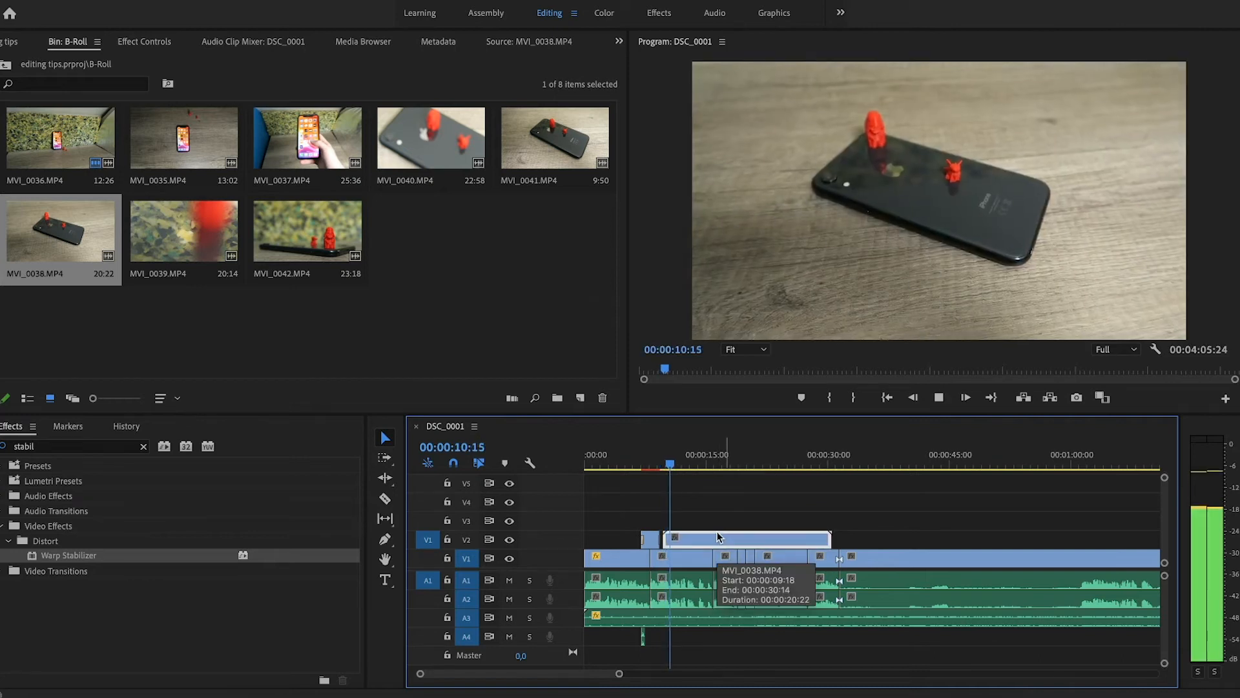
- Review the MVI_0038.MP4 shot on V2 and trim it to a short section around 00:00:14
{"action": "left_click", "coordinate": [717, 468]}
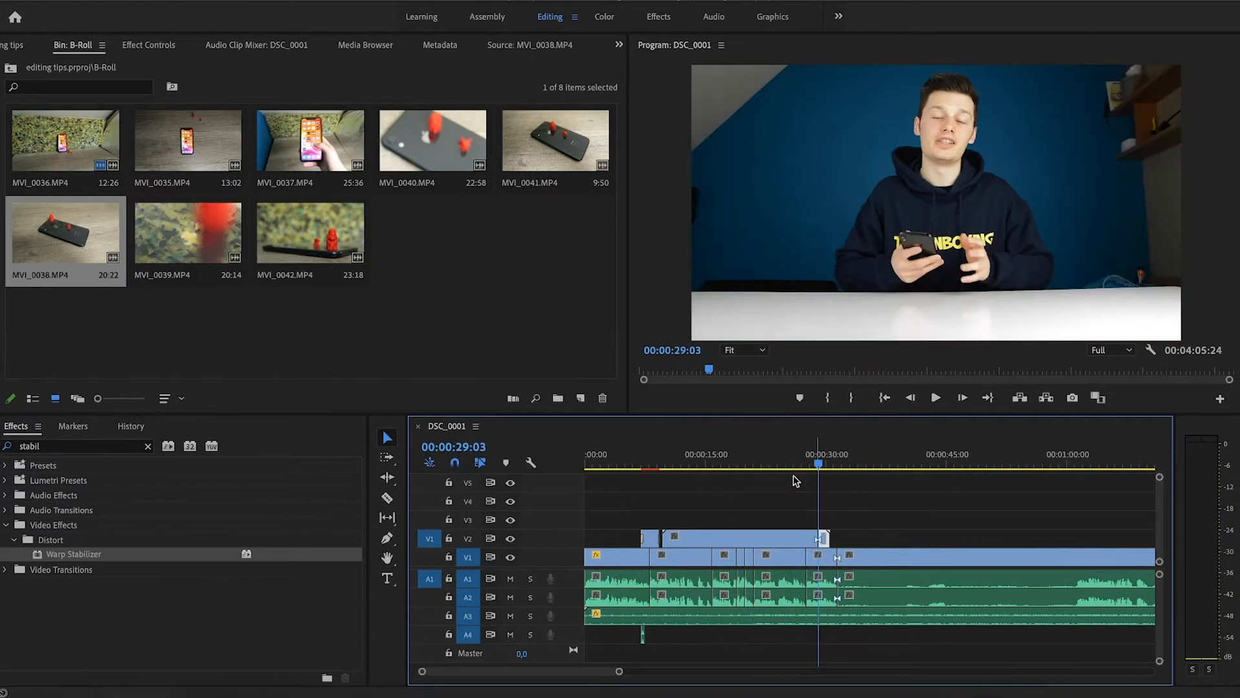
{"action": "left_click", "coordinate": [785, 464]}
{"action": "key", "text": "space"}
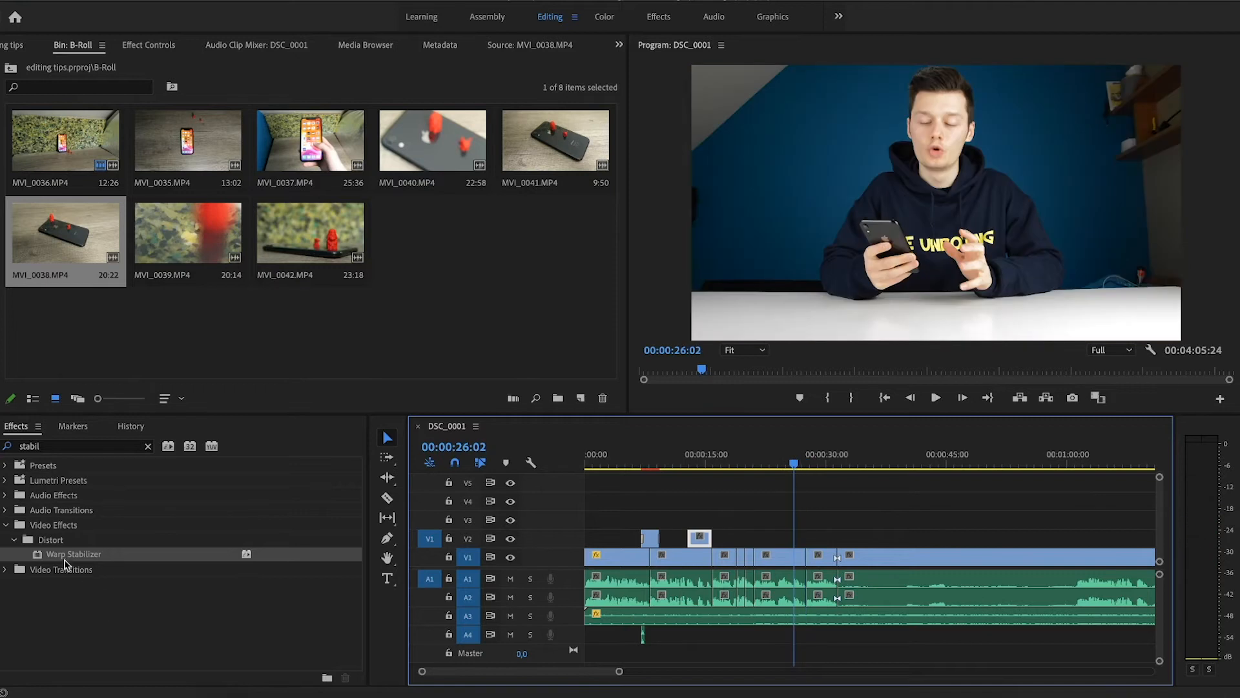
- Apply the Warp Stabilizer effect to the trimmed MVI_0038.MP4 clip on V2 and rerun its analysis
{"action": "left_click_drag", "start_coordinate": [64, 557], "coordinate": [408, 556]}
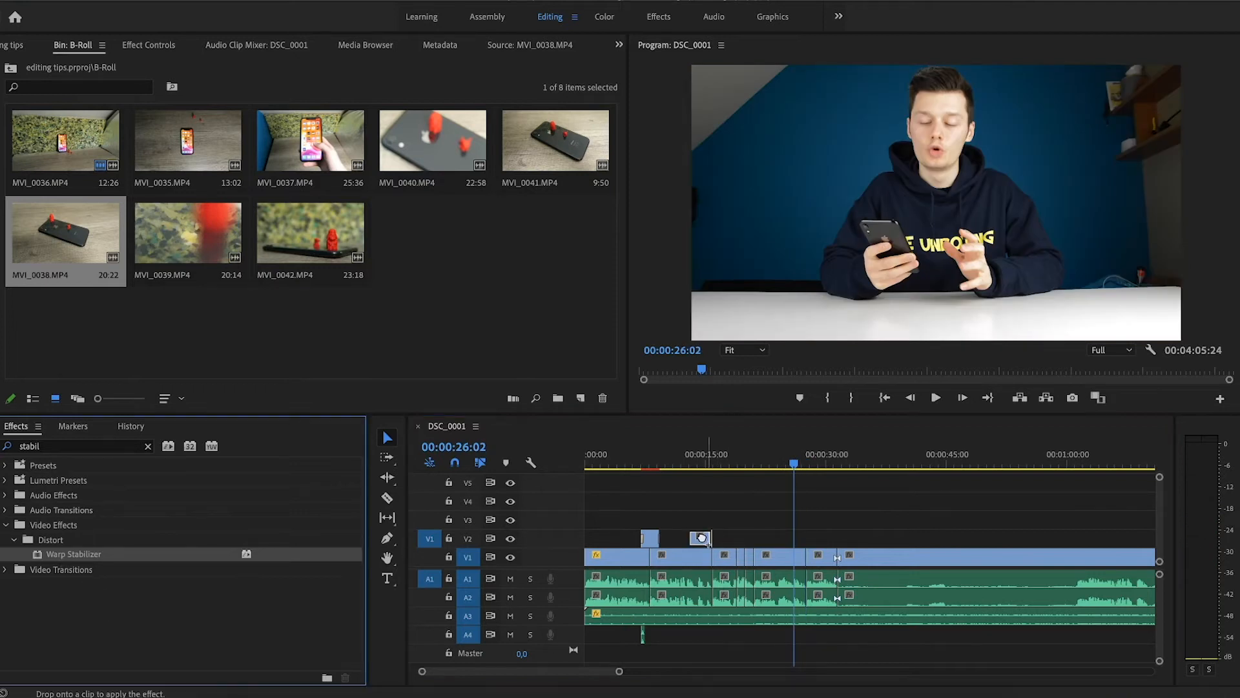
{"action": "left_click", "coordinate": [702, 463]}
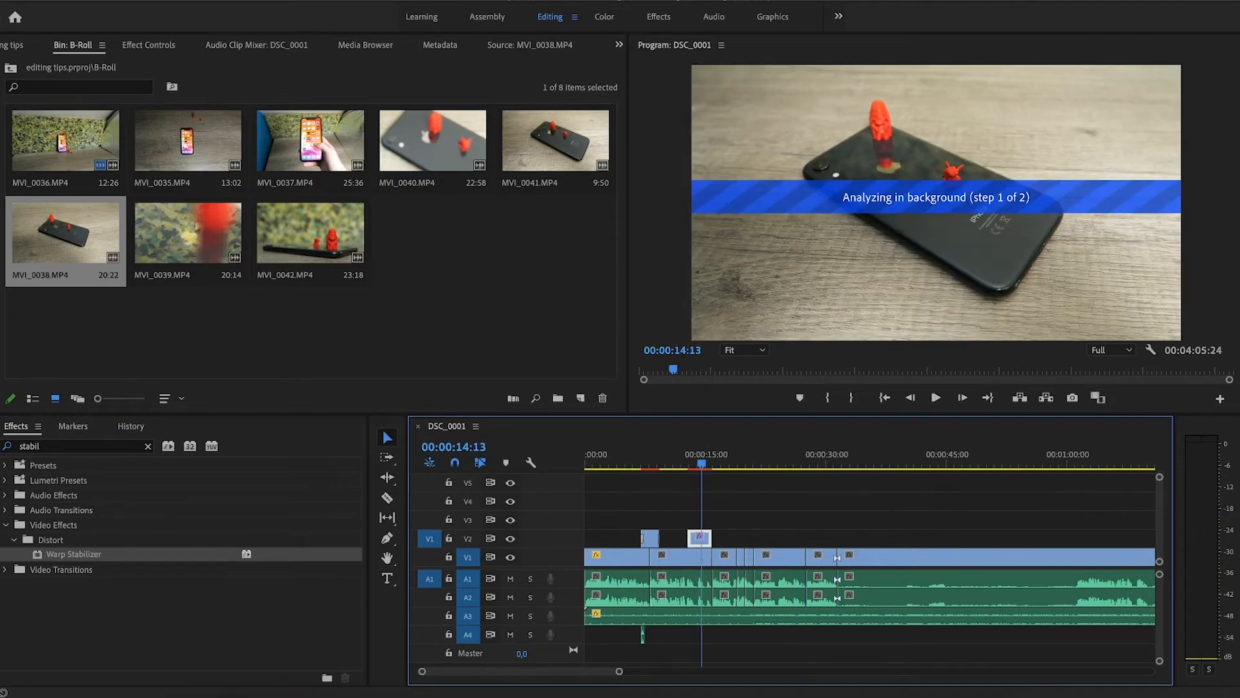
{"action": "left_click", "coordinate": [148, 45]}
{"action": "left_click", "coordinate": [305, 356]}
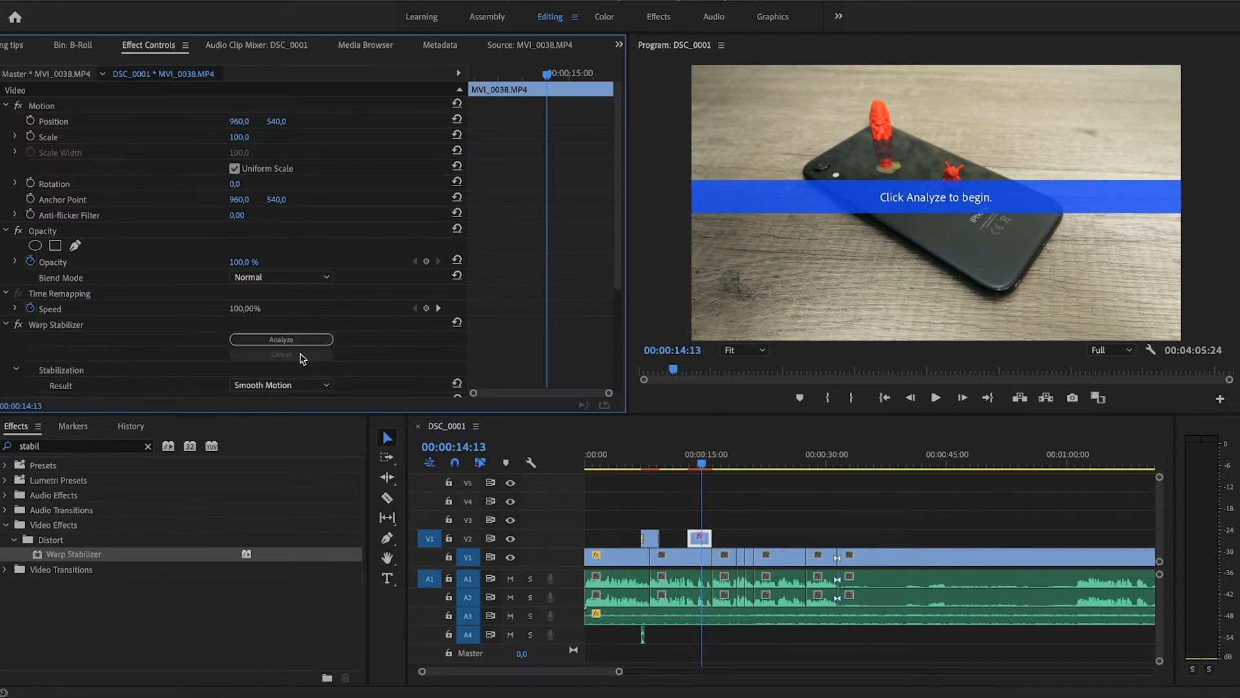
{"action": "scroll", "coordinate": [590, 402], "scroll_direction": "down", "scroll_amount": 3}
{"action": "left_click", "coordinate": [686, 485]}
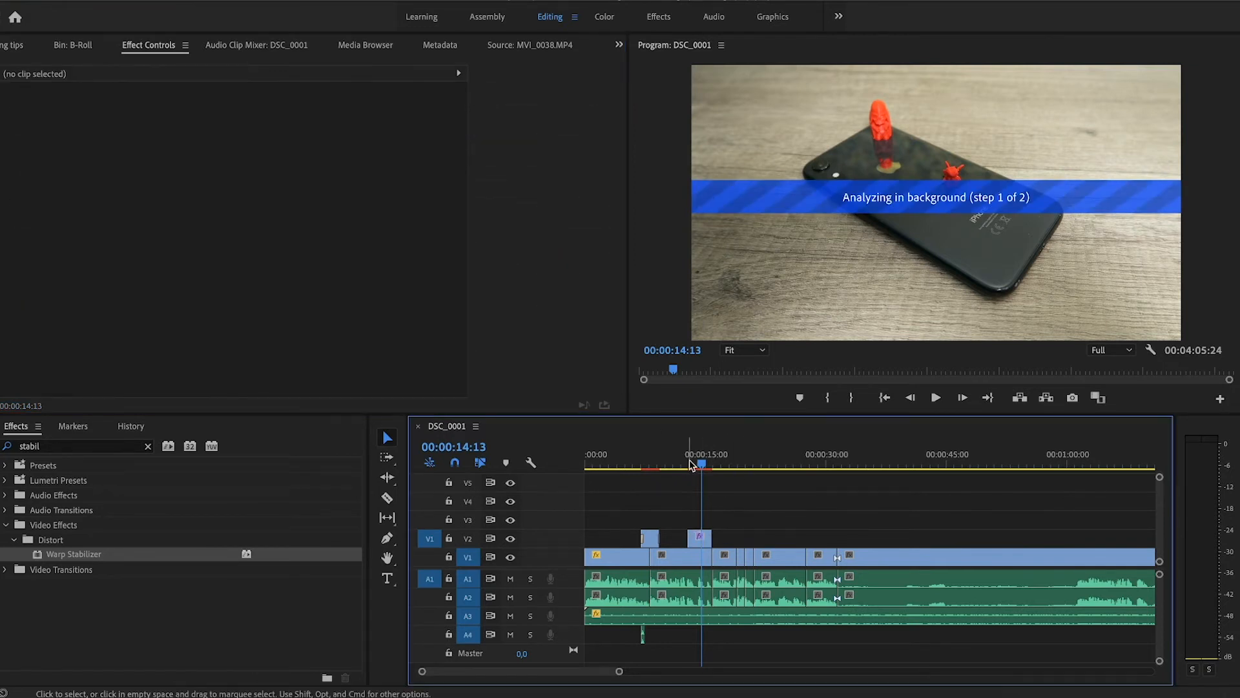
- Add Push transitions to the start and end of the stabilized MVI_0038.MP4 clip on V2, shortening the opening one
{"action": "left_click", "coordinate": [686, 463]}
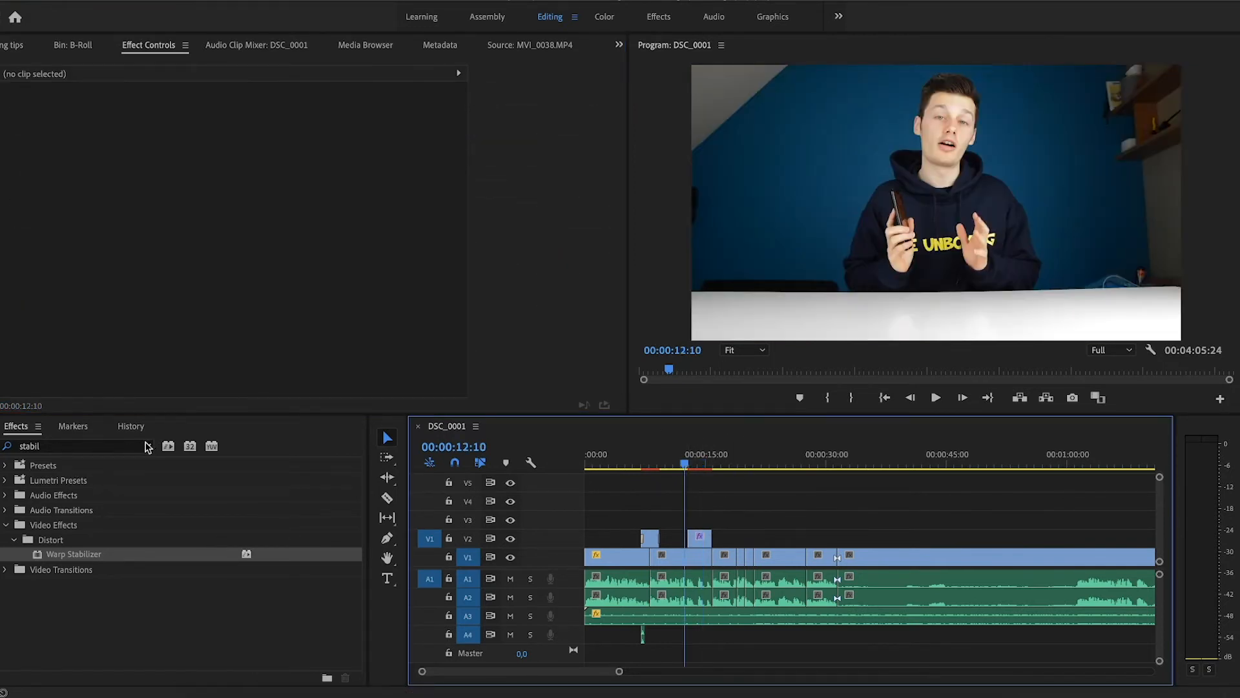
{"action": "left_click", "coordinate": [147, 445]}
{"action": "type", "text": "push"}
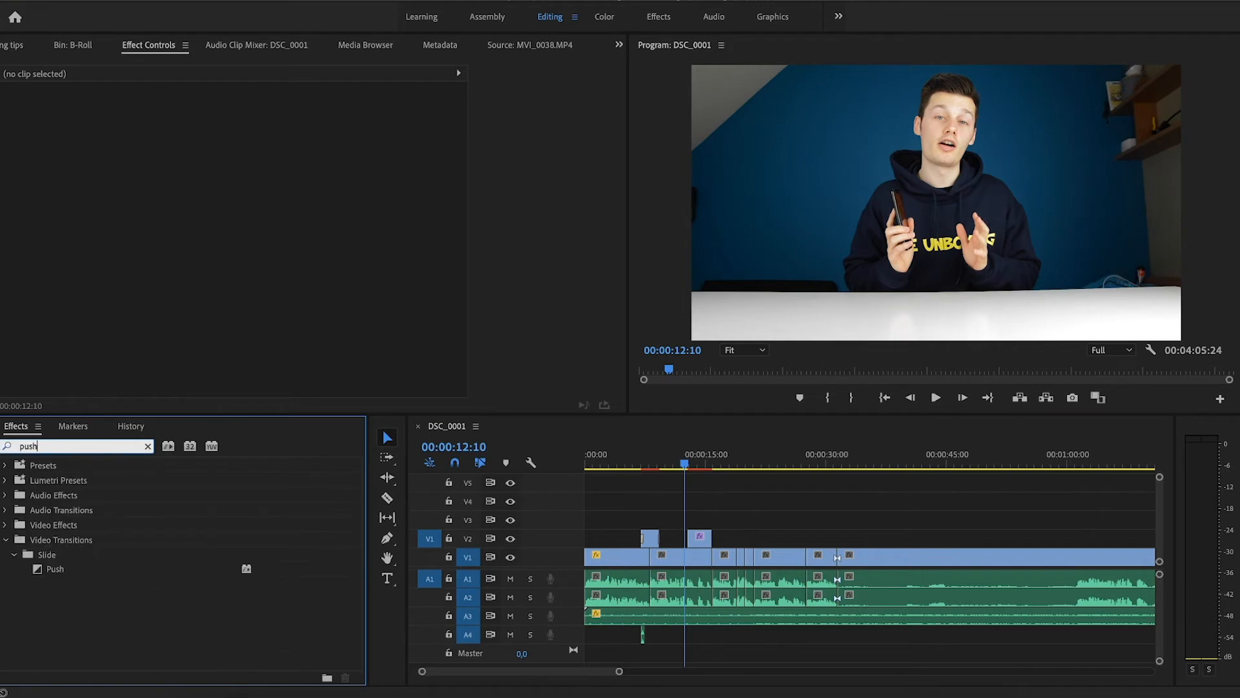
{"action": "left_click_drag", "start_coordinate": [46, 568], "coordinate": [361, 571]}
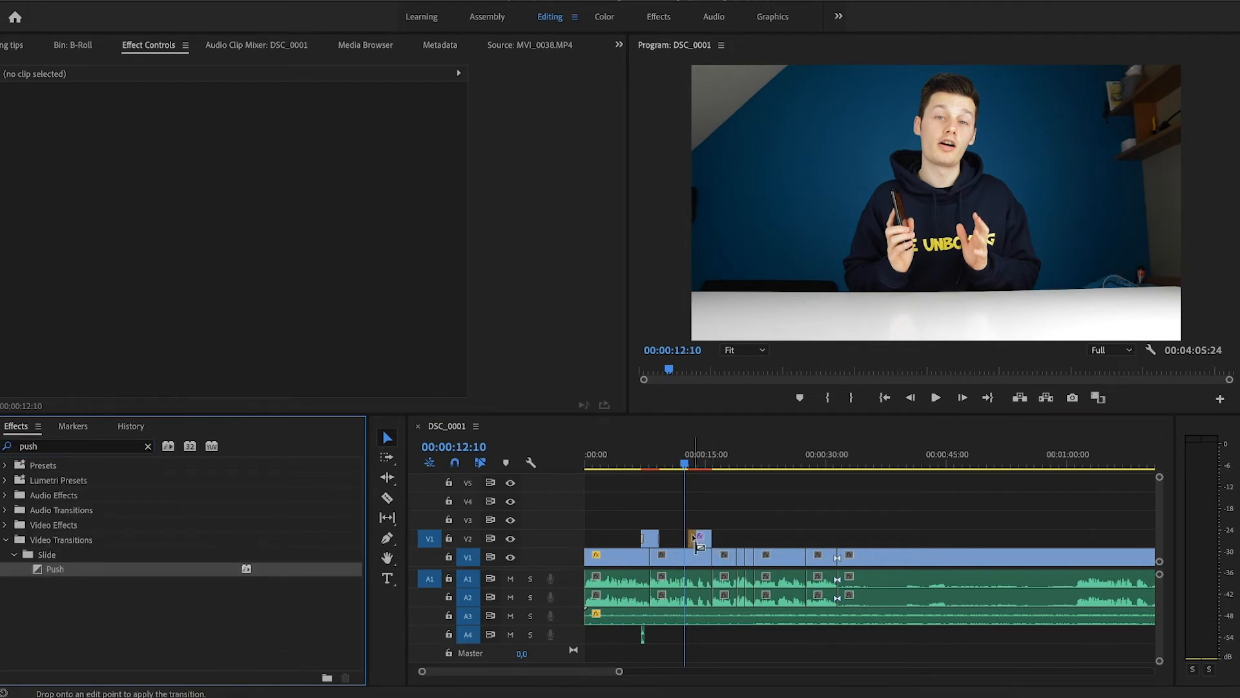
{"action": "left_click_drag", "start_coordinate": [618, 675], "coordinate": [509, 672]}
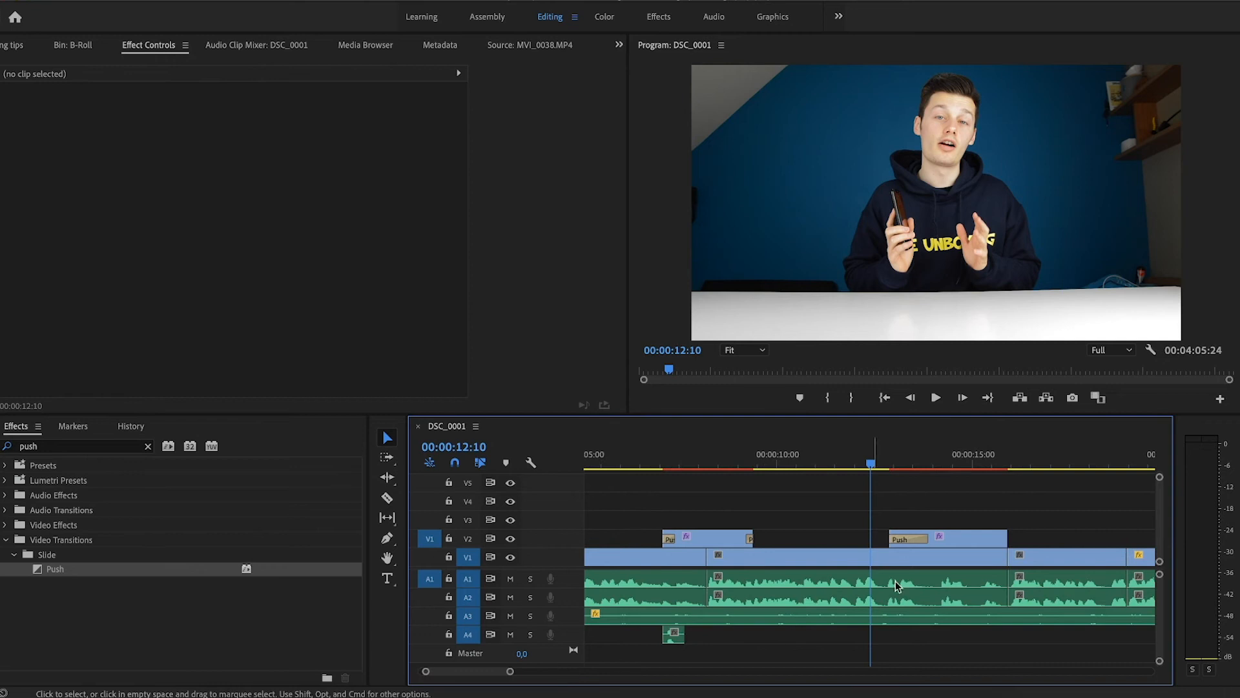
{"action": "left_click_drag", "start_coordinate": [904, 541], "coordinate": [994, 544]}
{"action": "left_click", "coordinate": [982, 502]}
- Play back the stabilized MVI_0038.MP4 clip with its Push transitions from 00:00:13:10
{"action": "left_click", "coordinate": [912, 459]}
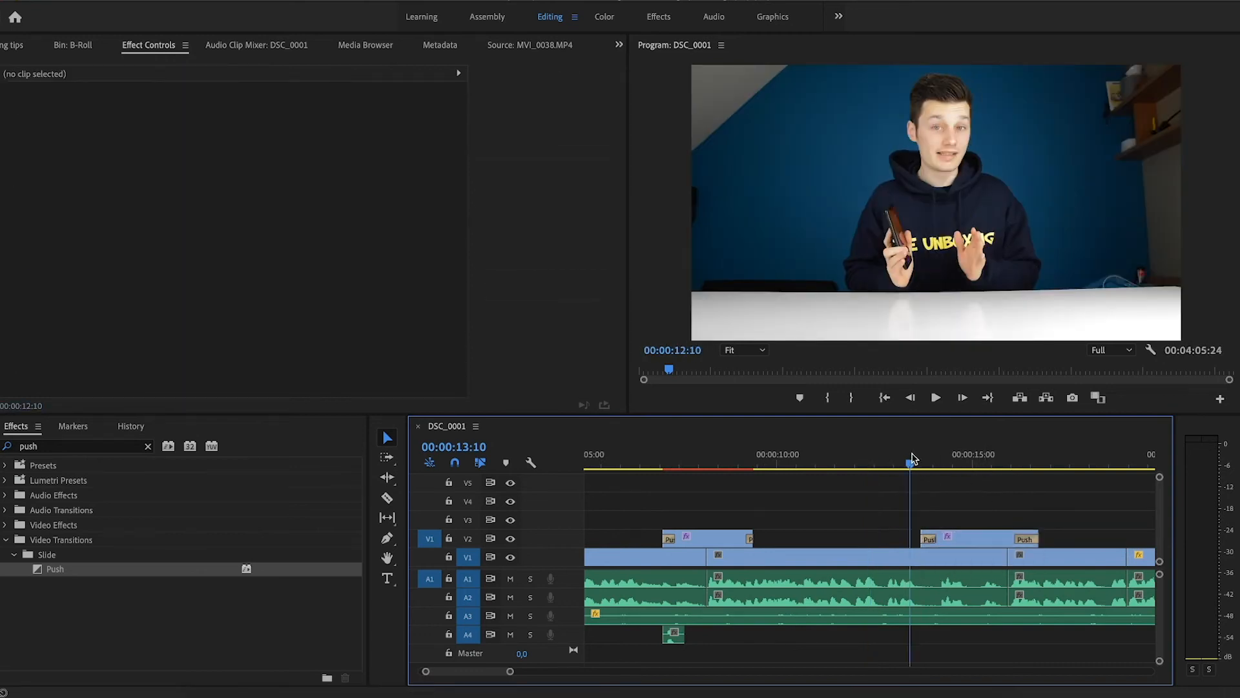
{"action": "key", "text": "space"}
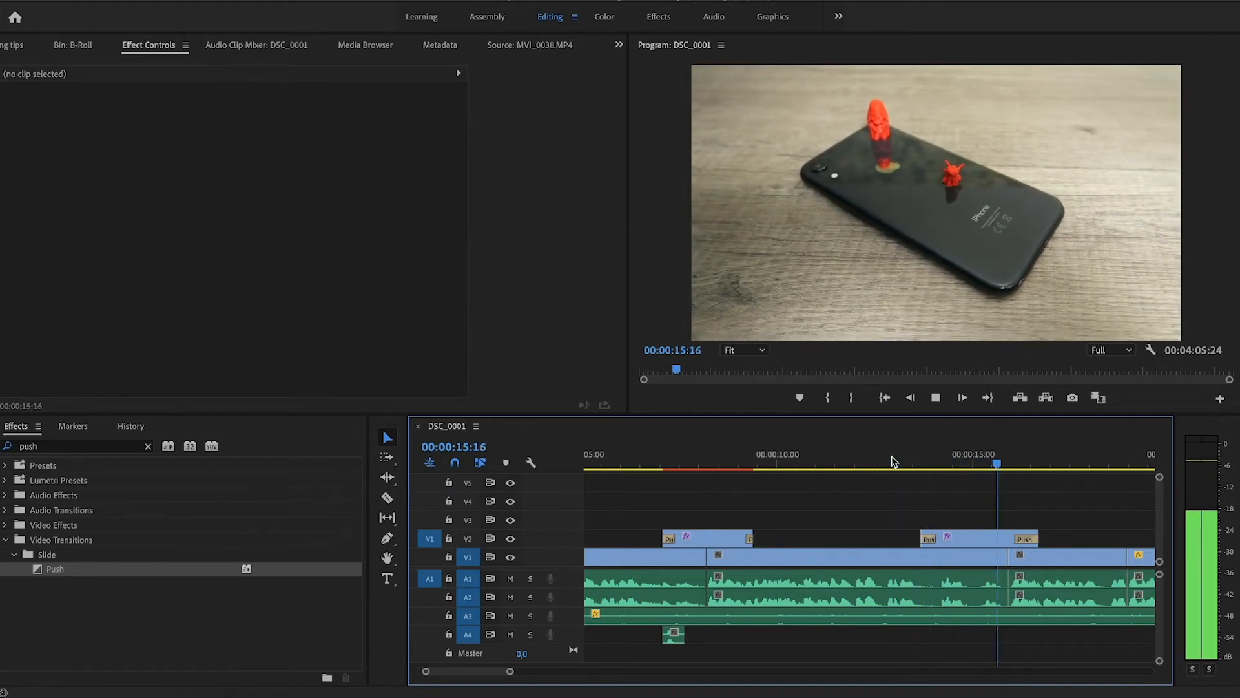
{"action": "key", "text": "space"}
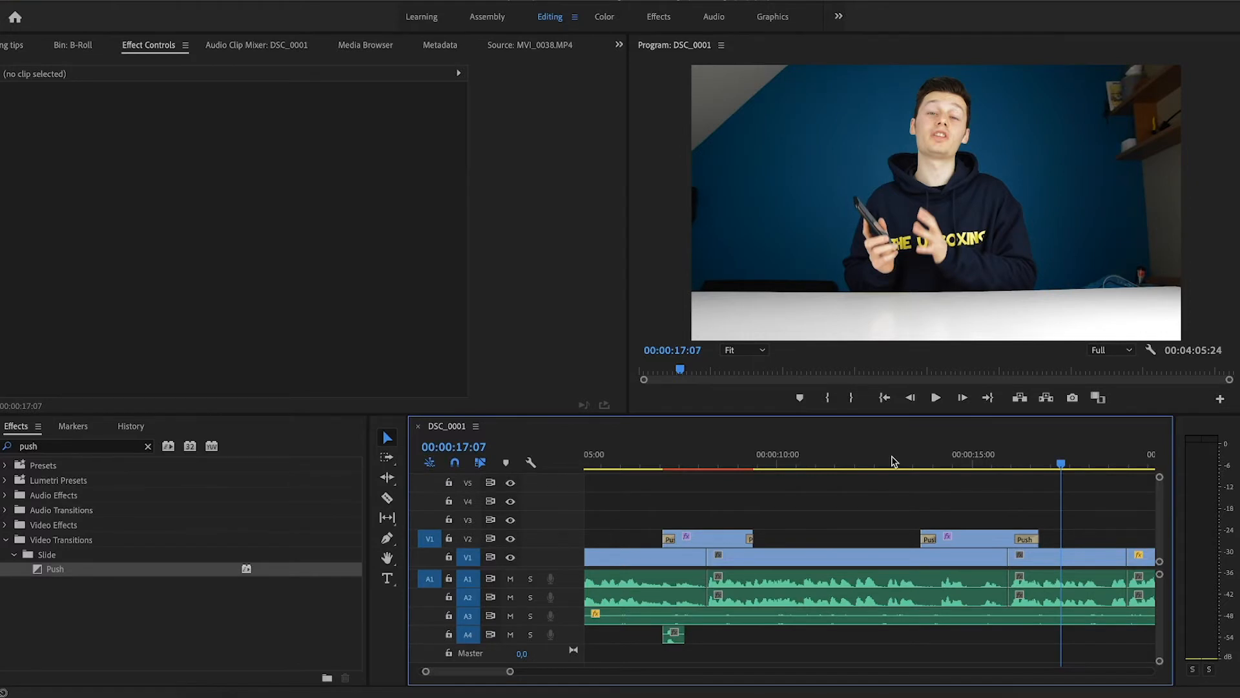
- Place MVI_0041.MP4 from the B-Roll bin on V2 at 00:00:17:07 and unlink and remove its audio
{"action": "left_click", "coordinate": [11, 46]}
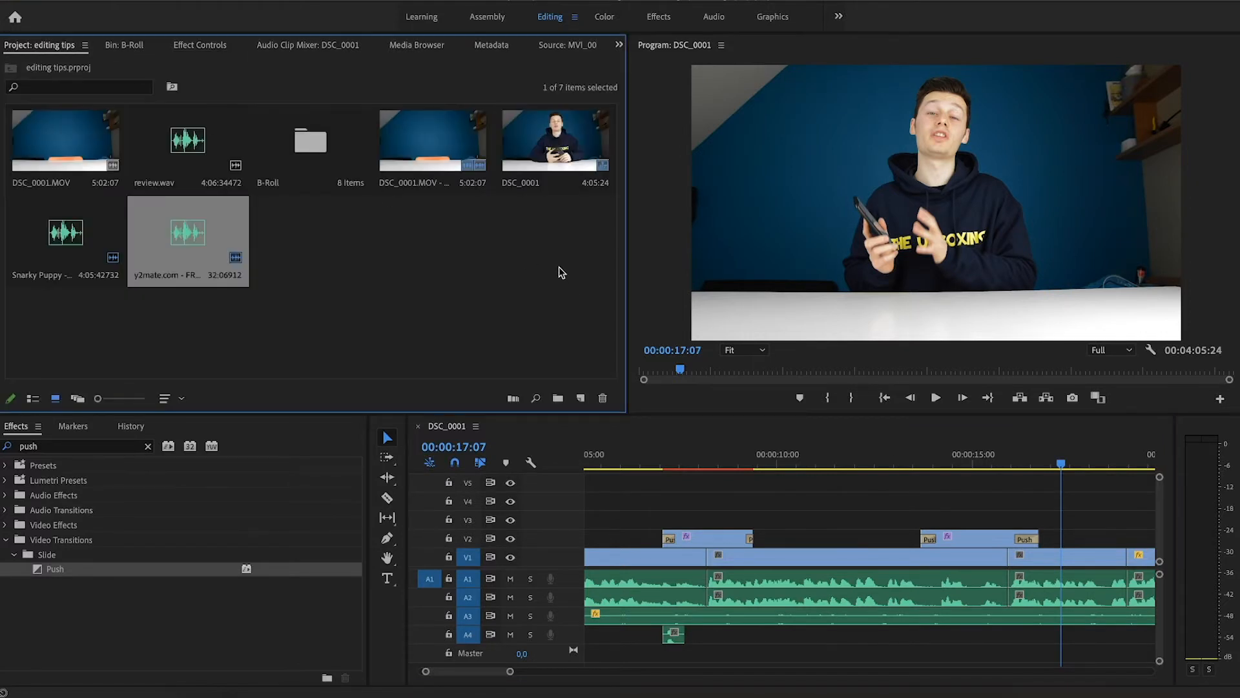
{"action": "left_click", "coordinate": [135, 46]}
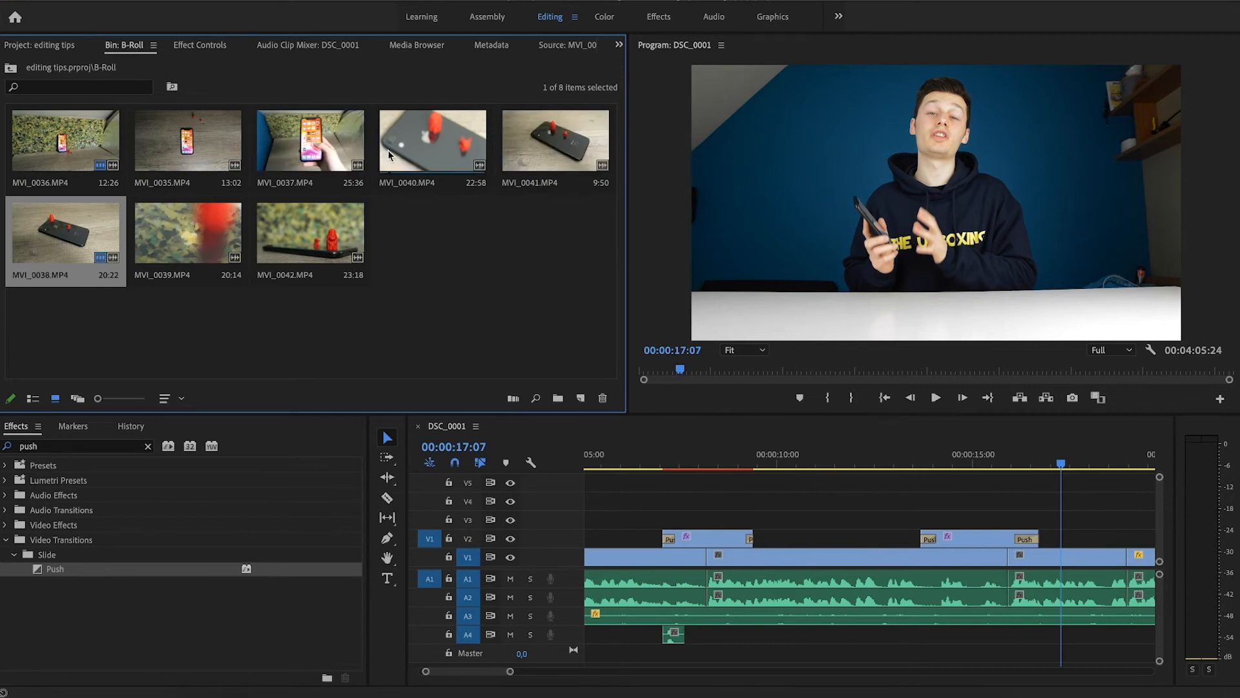
{"action": "left_click_drag", "start_coordinate": [498, 163], "coordinate": [1056, 486]}
{"action": "right_click", "coordinate": [1084, 486]}
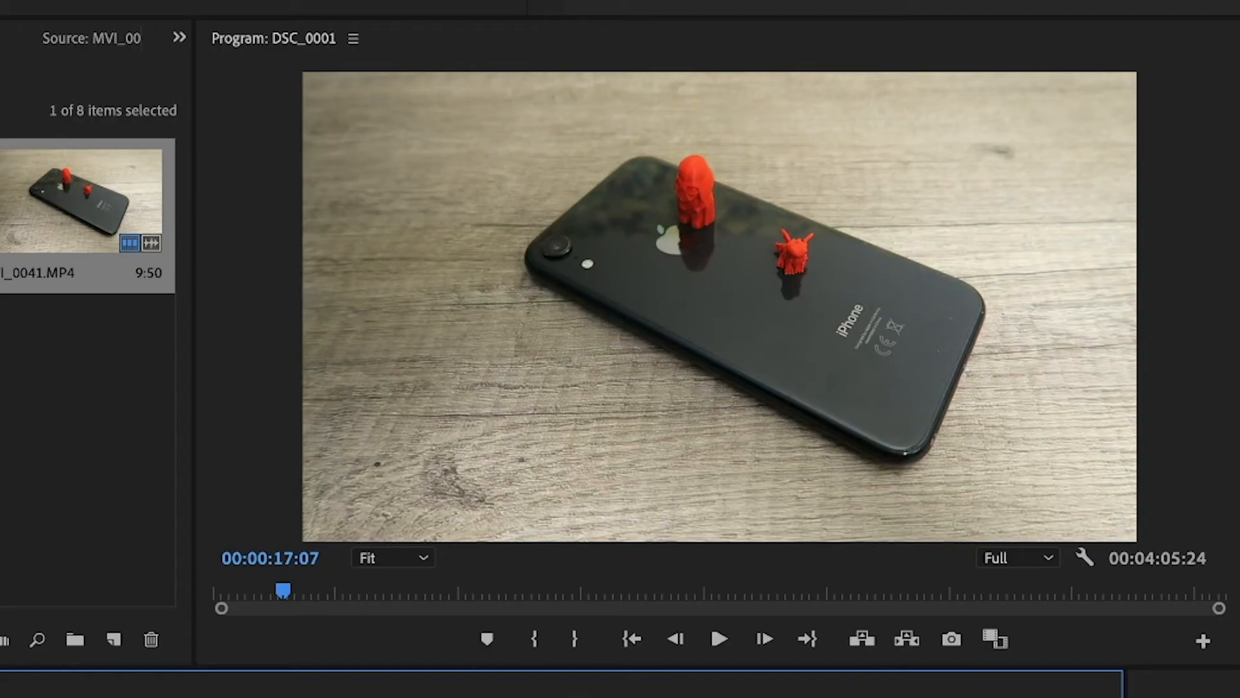
- Play back the MVI_0041.MP4 shot at its original speed from 00:00:17:07
{"action": "key", "text": "space"}
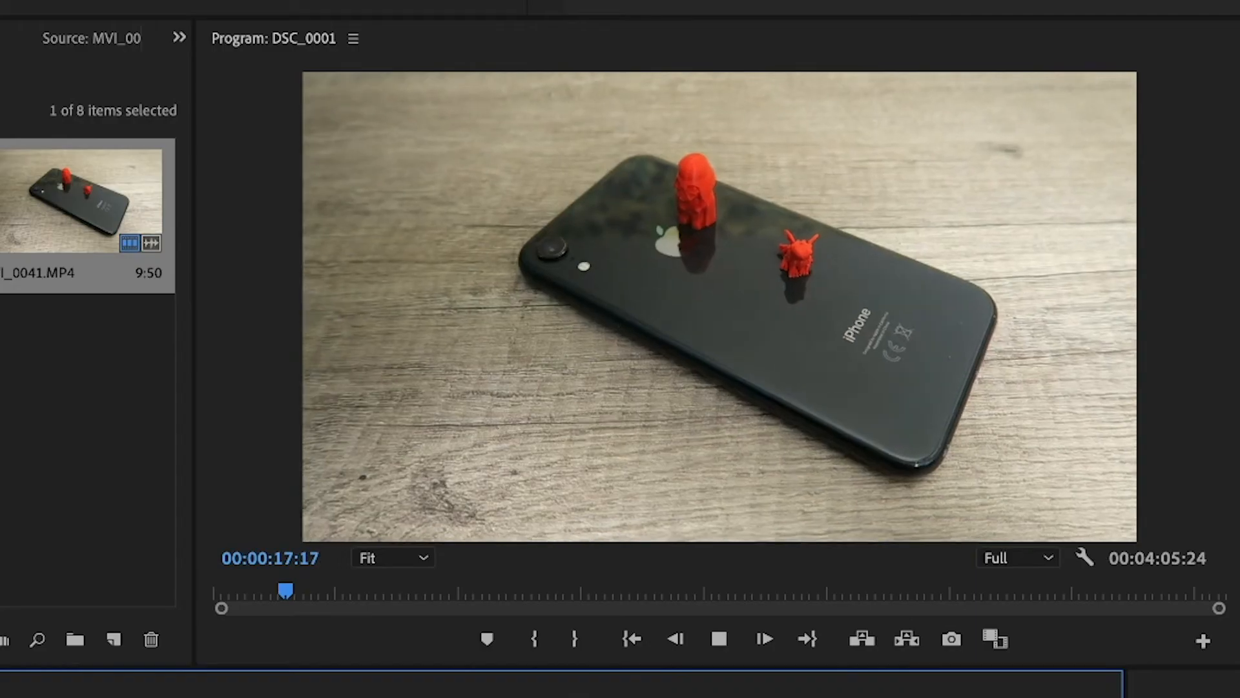
{"action": "key", "text": "space"}
{"action": "key", "text": "space"}
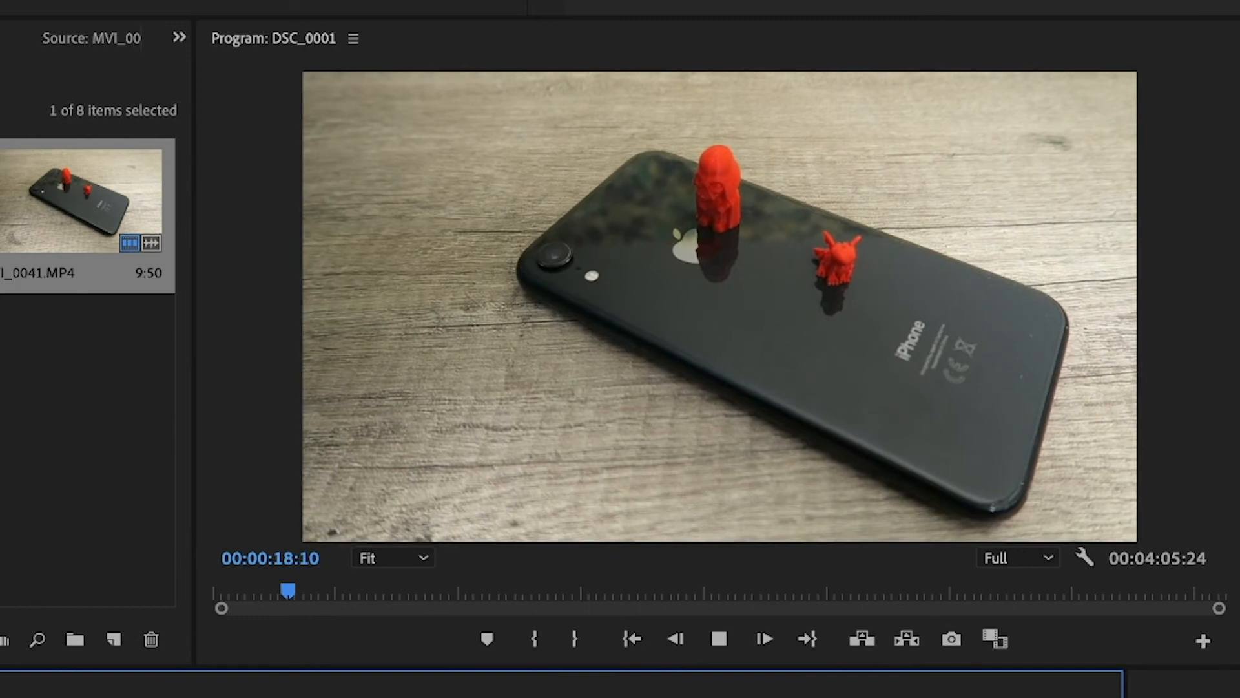
{"action": "key", "text": "space"}
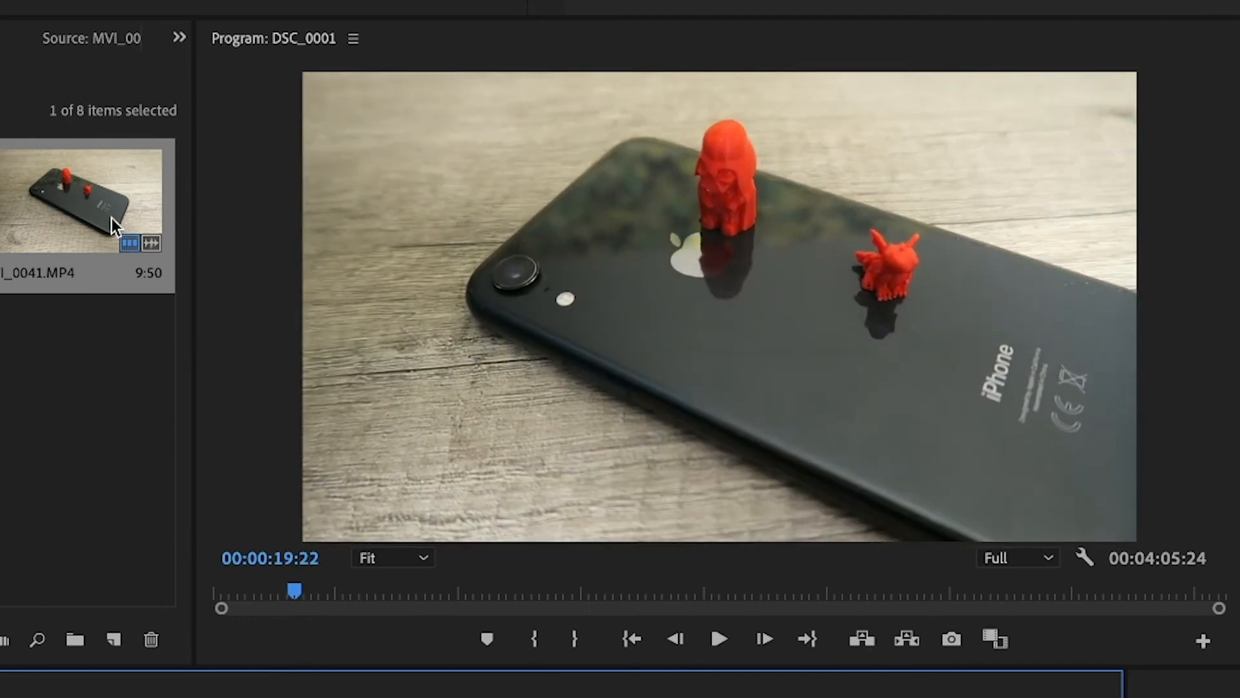
- Interpret the MVI_0041.MP4 footage at an assumed frame rate of 25 fps
{"action": "right_click", "coordinate": [78, 188]}
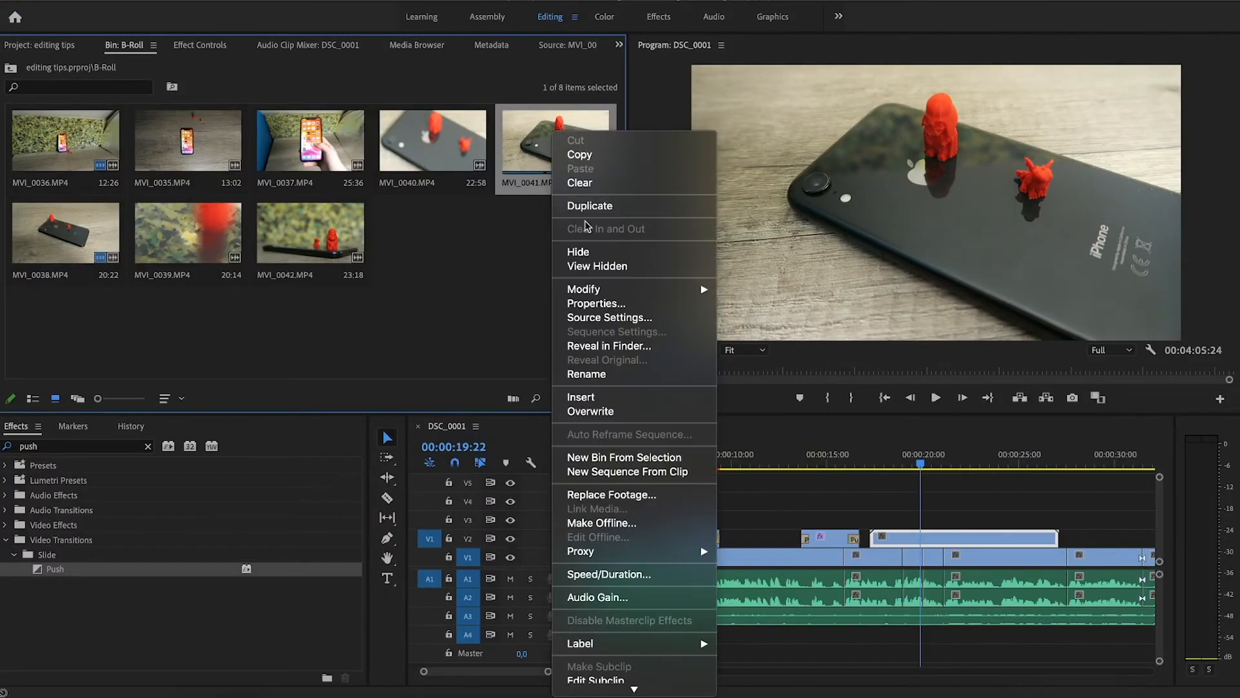
{"action": "mouse_move", "coordinate": [594, 296]}
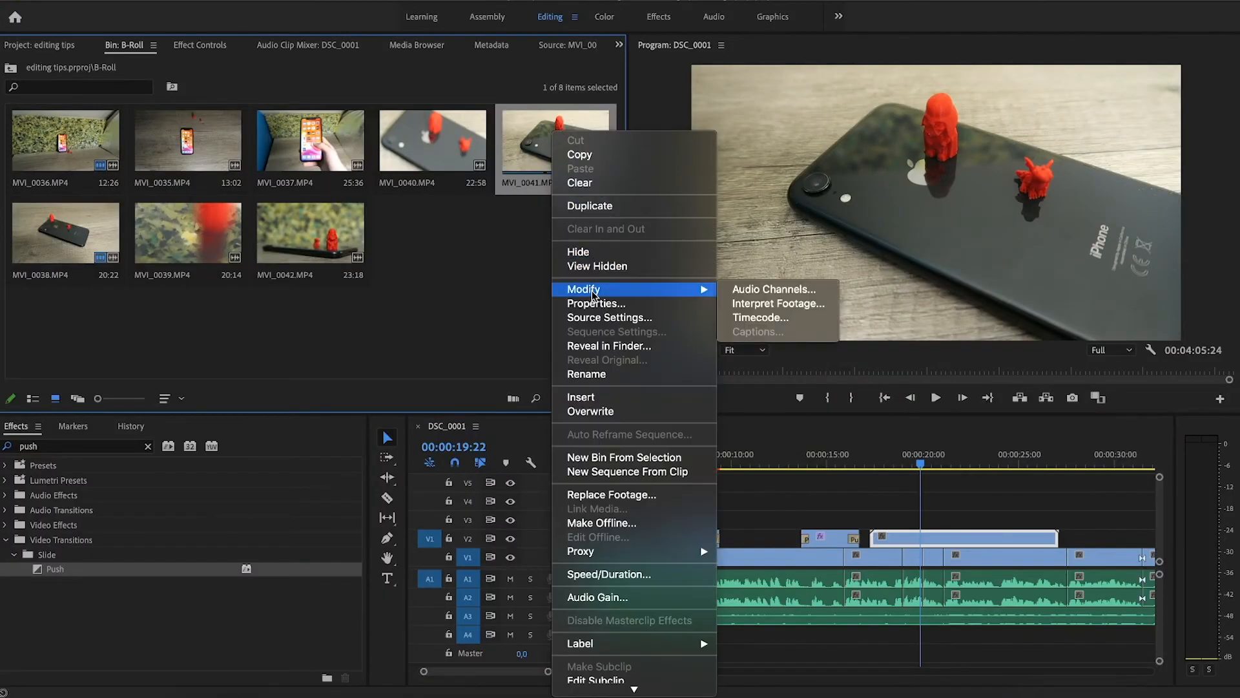
{"action": "left_click", "coordinate": [777, 305]}
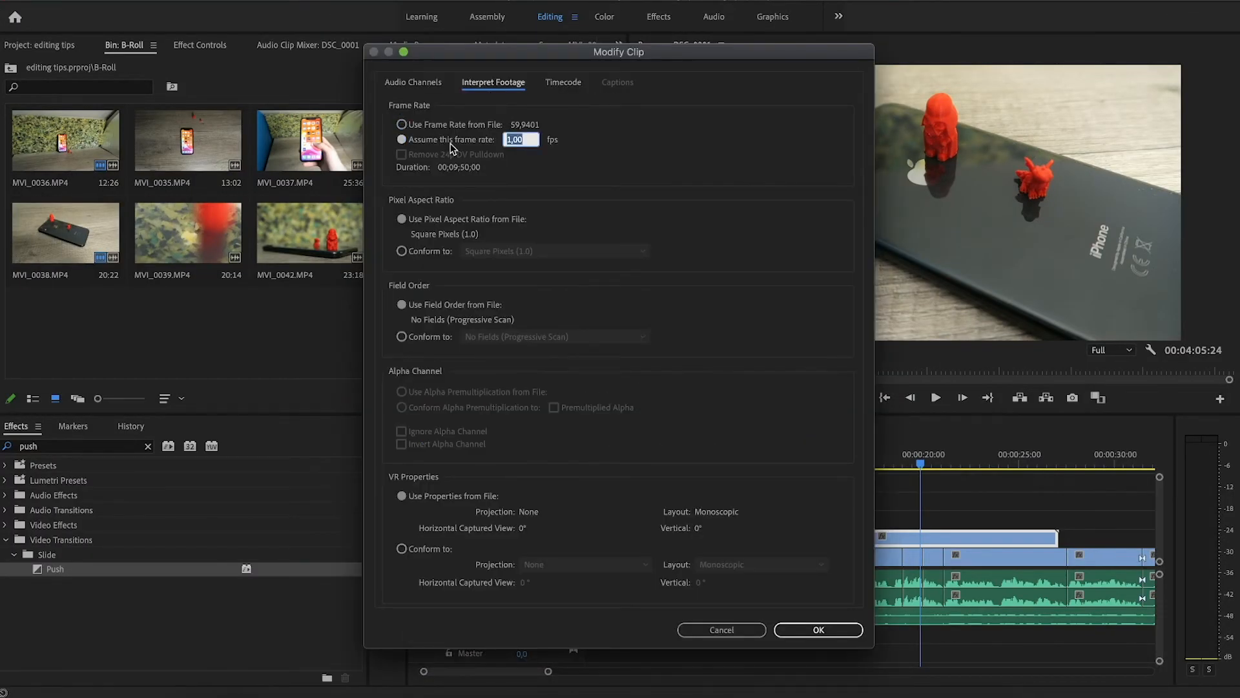
{"action": "type", "text": "25"}
{"action": "key", "text": "Return"}
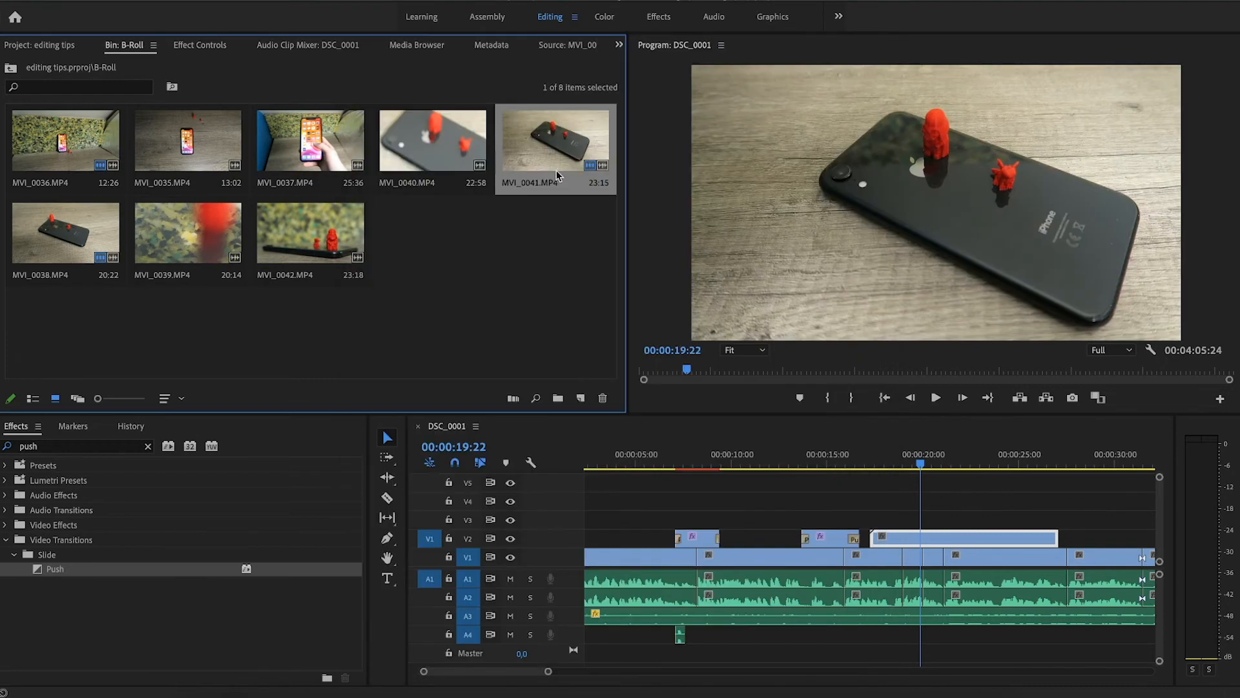
- Reposition MVI_0041.MP4 on V2 to start at 00:00:18:23, extend its end and play it back in slow motion
{"action": "key", "text": "space"}
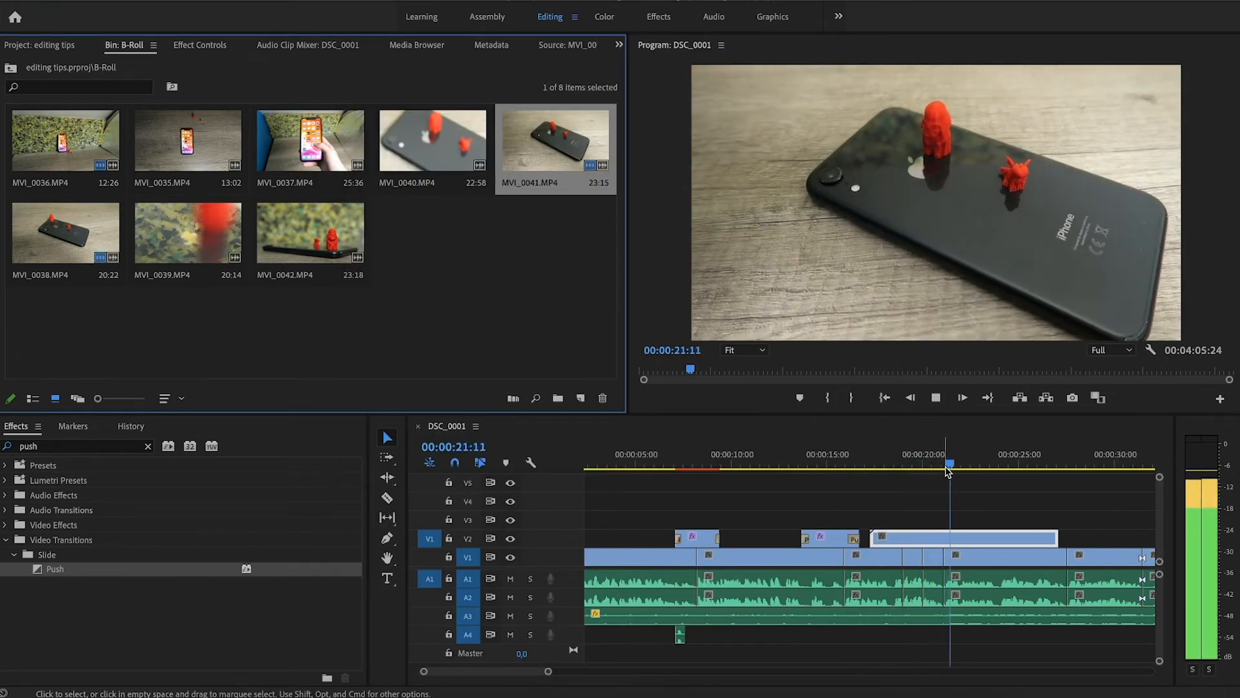
{"action": "left_click", "coordinate": [1055, 535]}
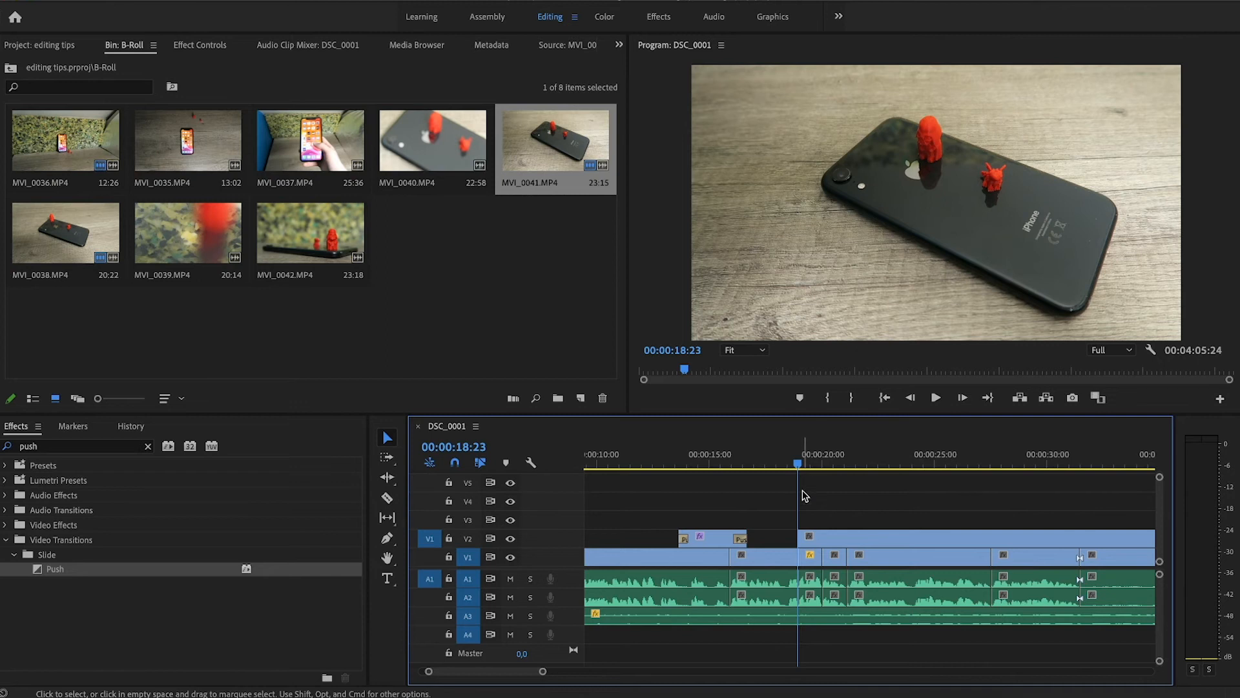
{"action": "key", "text": "space"}
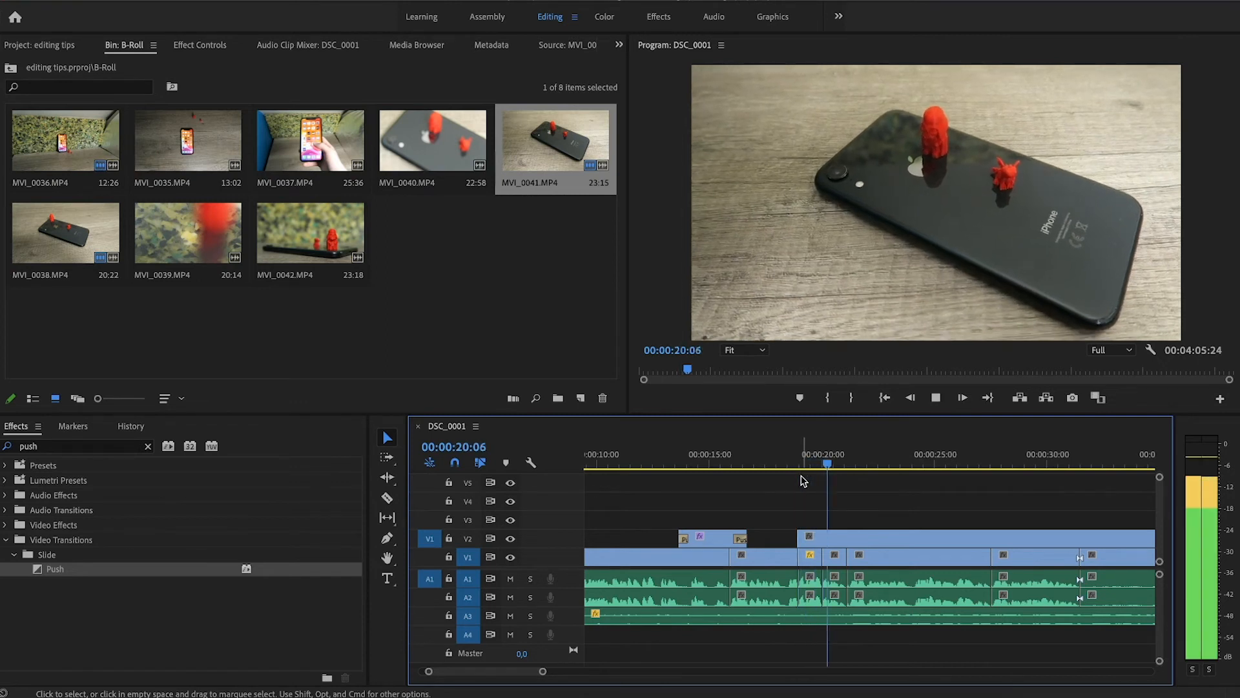
{"action": "key", "text": "space"}
- Split MVI_0041.MP4 on V2 at 00:00:22:11 and set the first segment's speed to 200%
{"action": "left_click", "coordinate": [916, 537]}
{"action": "right_click", "coordinate": [818, 542]}
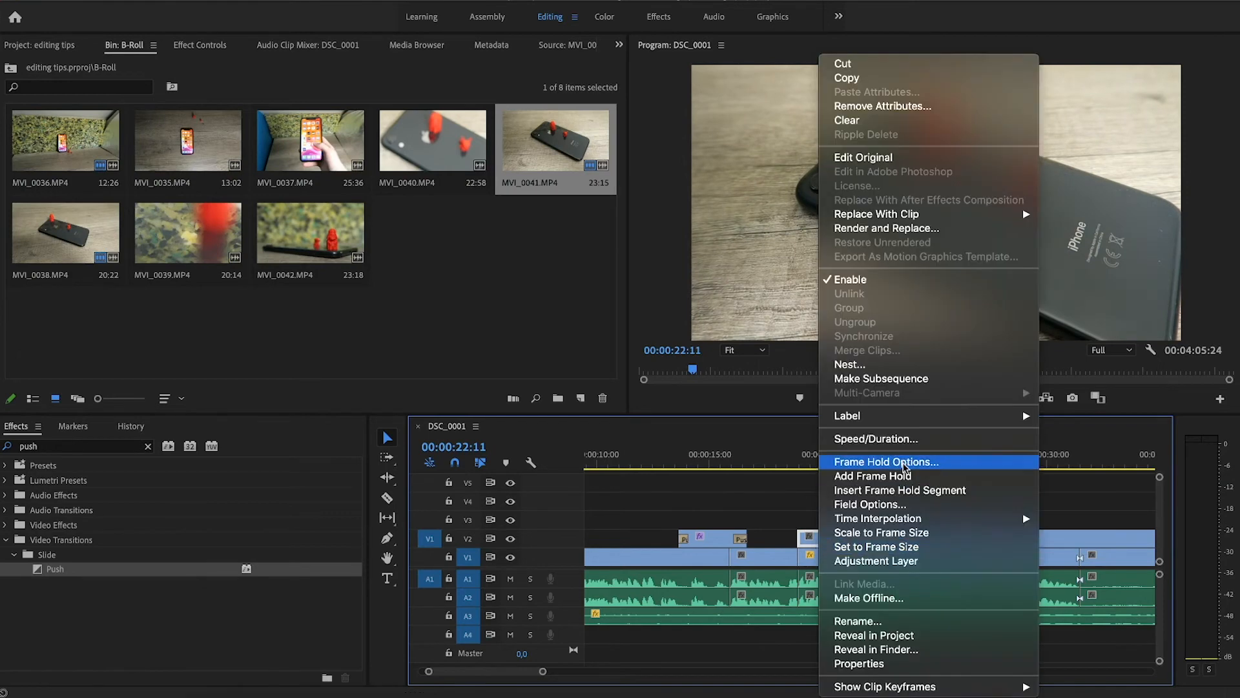
{"action": "left_click", "coordinate": [887, 439]}
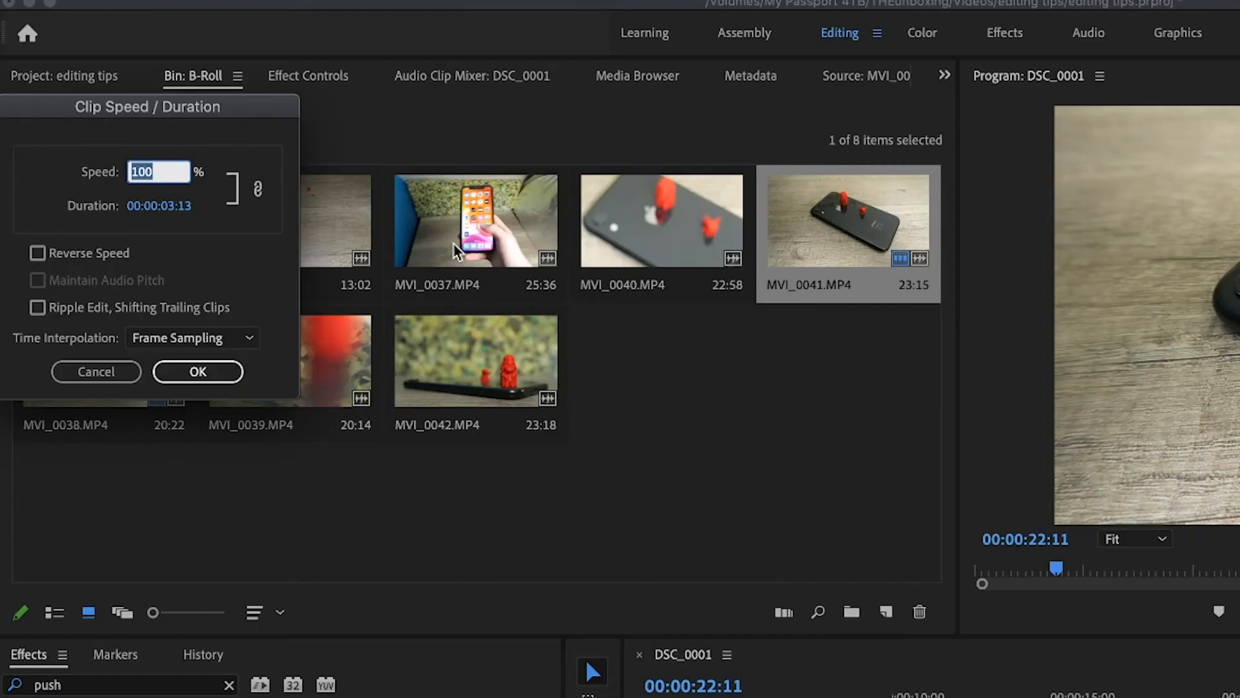
{"action": "key", "text": "Return"}
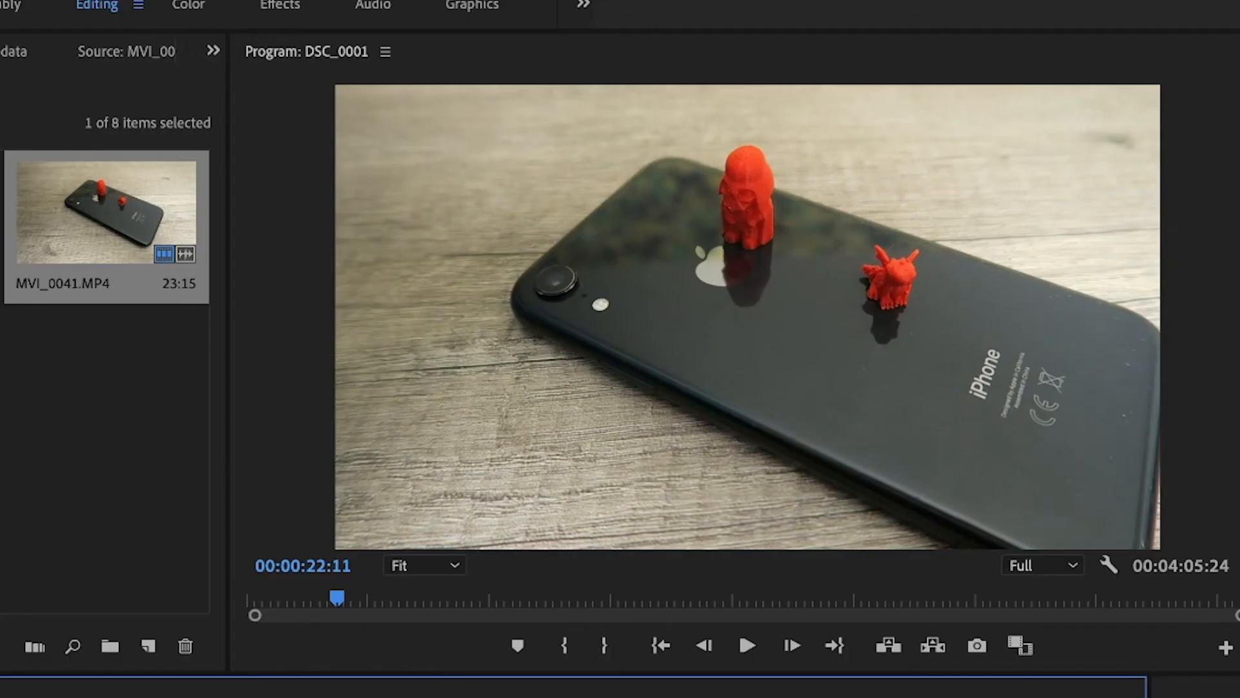
- Play back the sped-up first segment of MVI_0041.MP4 from its start
{"action": "key", "text": "Up"}
{"action": "key", "text": "space"}
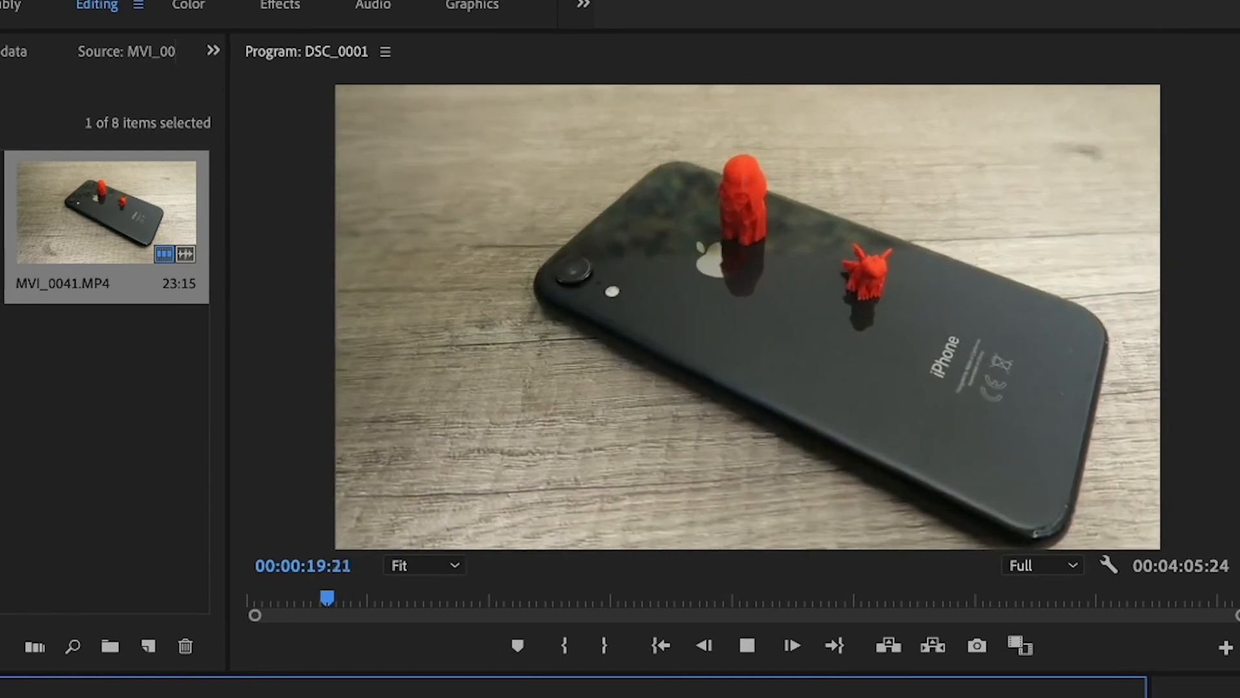
{"action": "key", "text": "space"}
- Move the slow-motion segment against the sped-up one on V2, then cut it at 00:00:26:00 and delete the remainder
{"action": "left_click_drag", "start_coordinate": [926, 546], "coordinate": [886, 545]}
{"action": "key", "text": "space"}
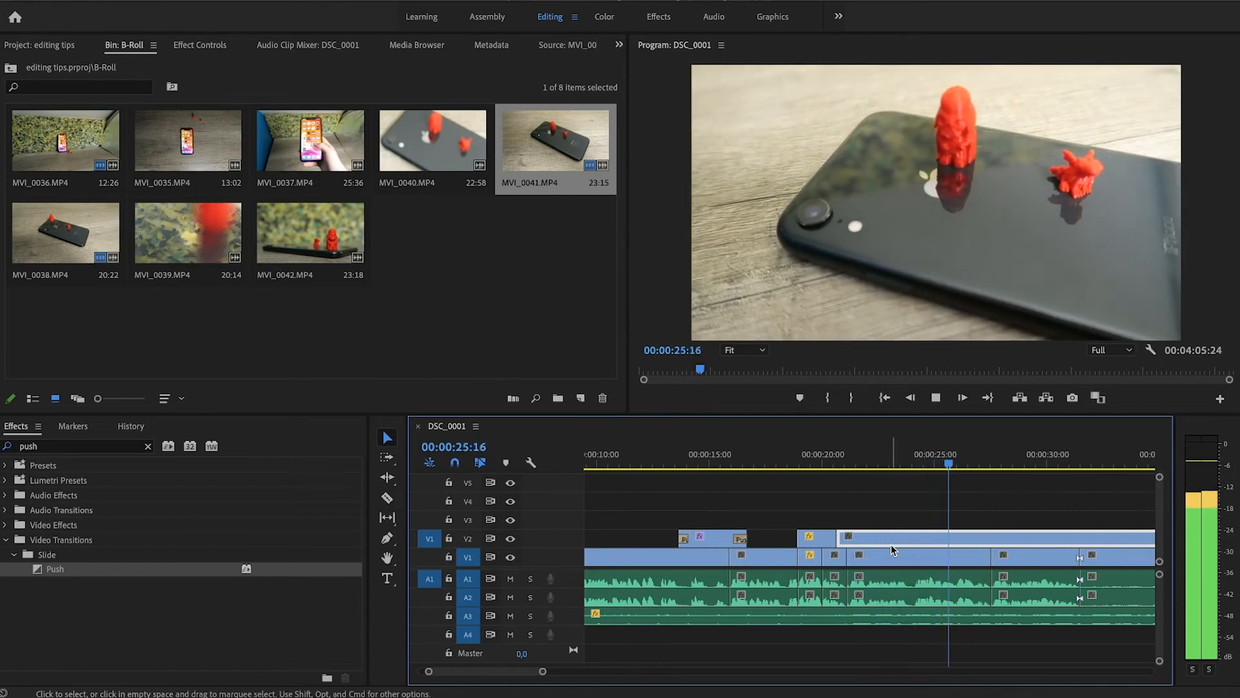
{"action": "key", "text": "space"}
{"action": "key", "text": "super+k"}
{"action": "key", "text": "BackSpace"}
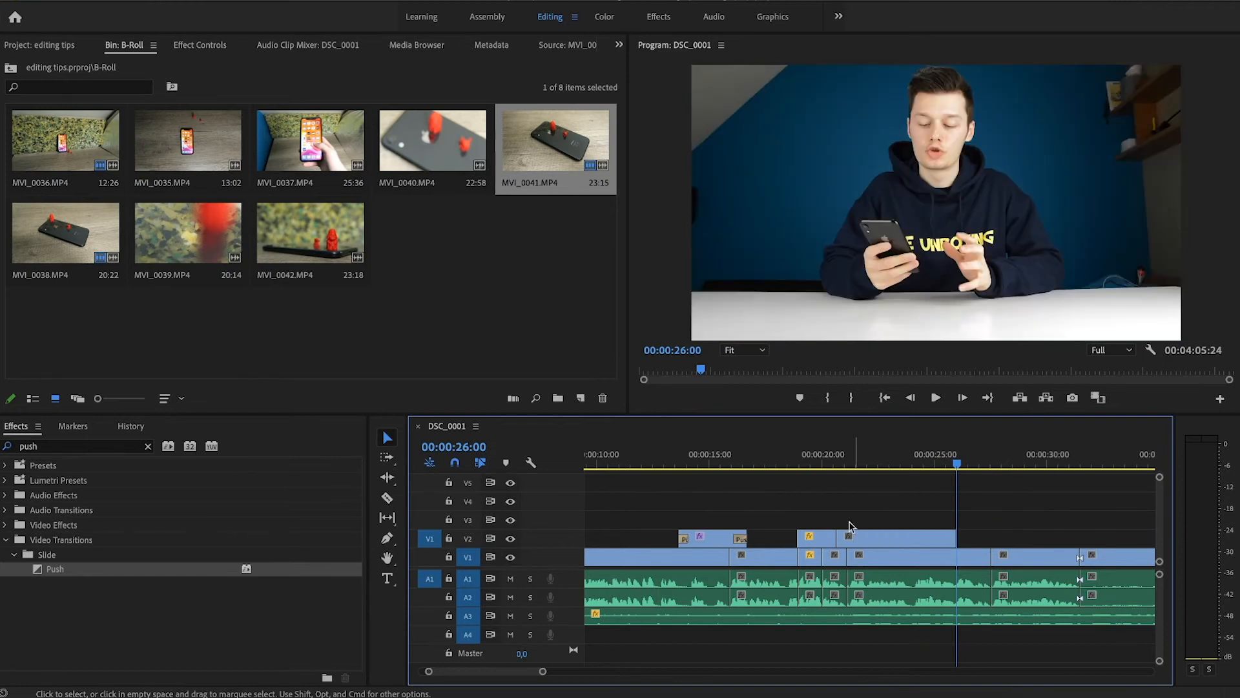
- Further increase the speed of the first MVI_0041.MP4 segment on V2
{"action": "left_click", "coordinate": [828, 460]}
{"action": "right_click", "coordinate": [827, 538]}
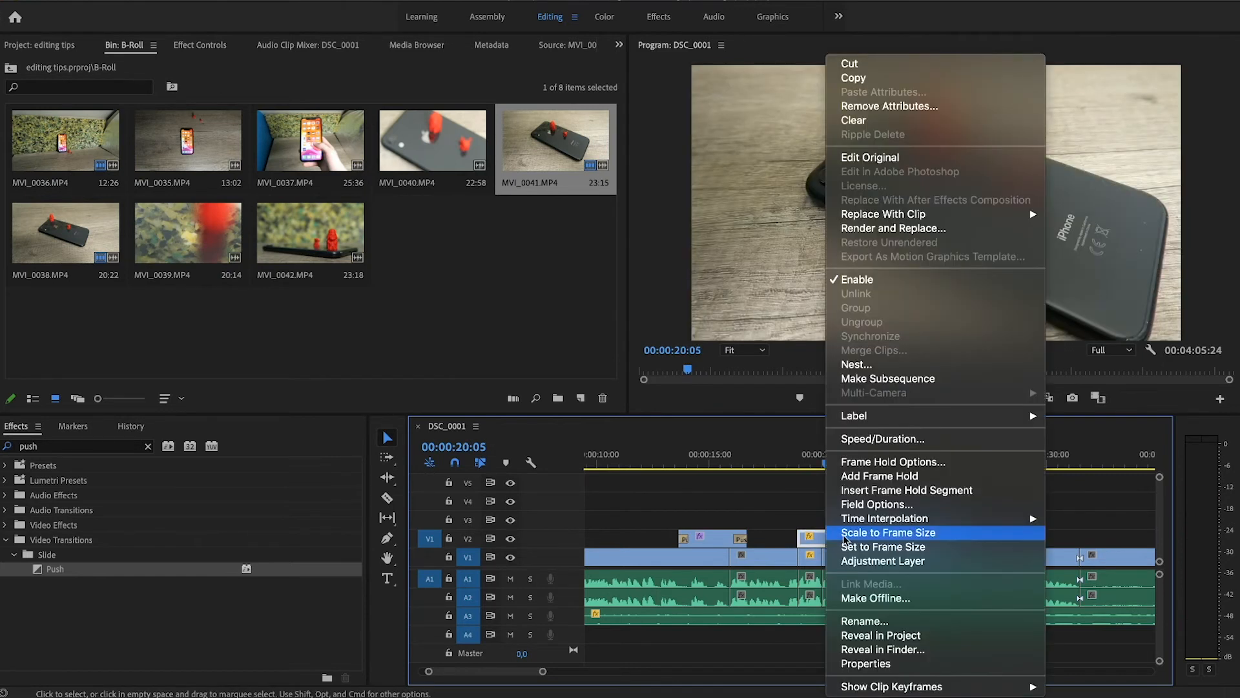
{"action": "left_click", "coordinate": [883, 438]}
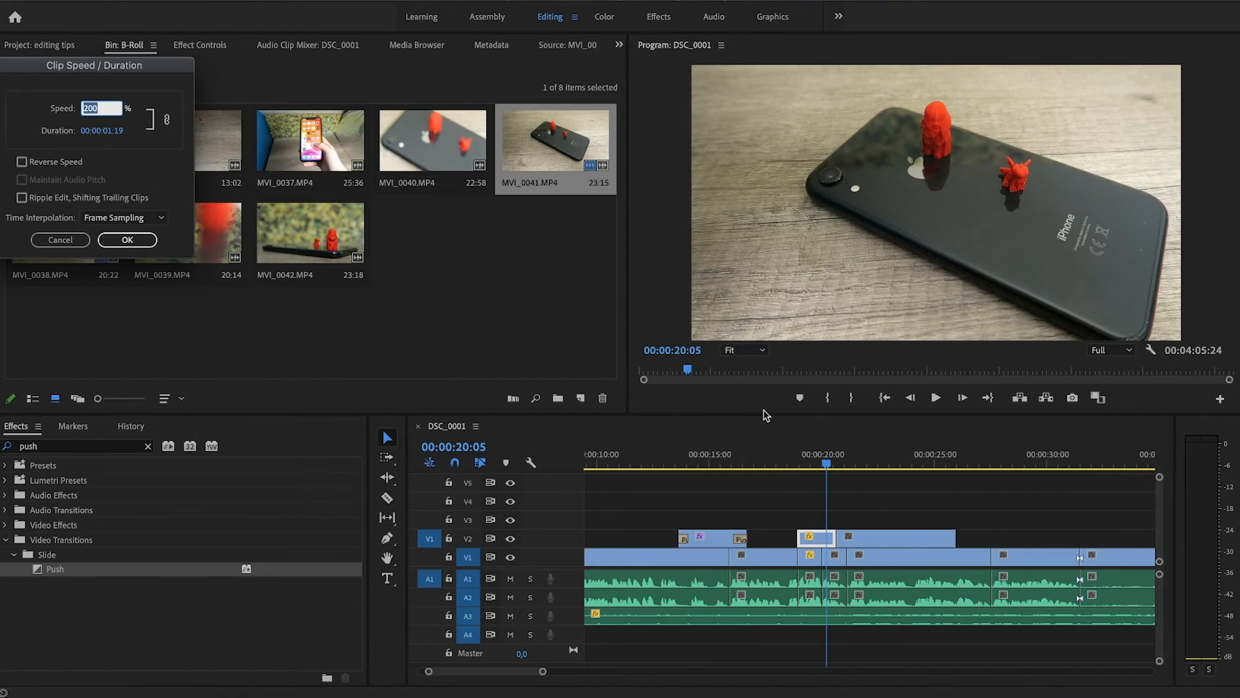
{"action": "key", "text": "Return"}
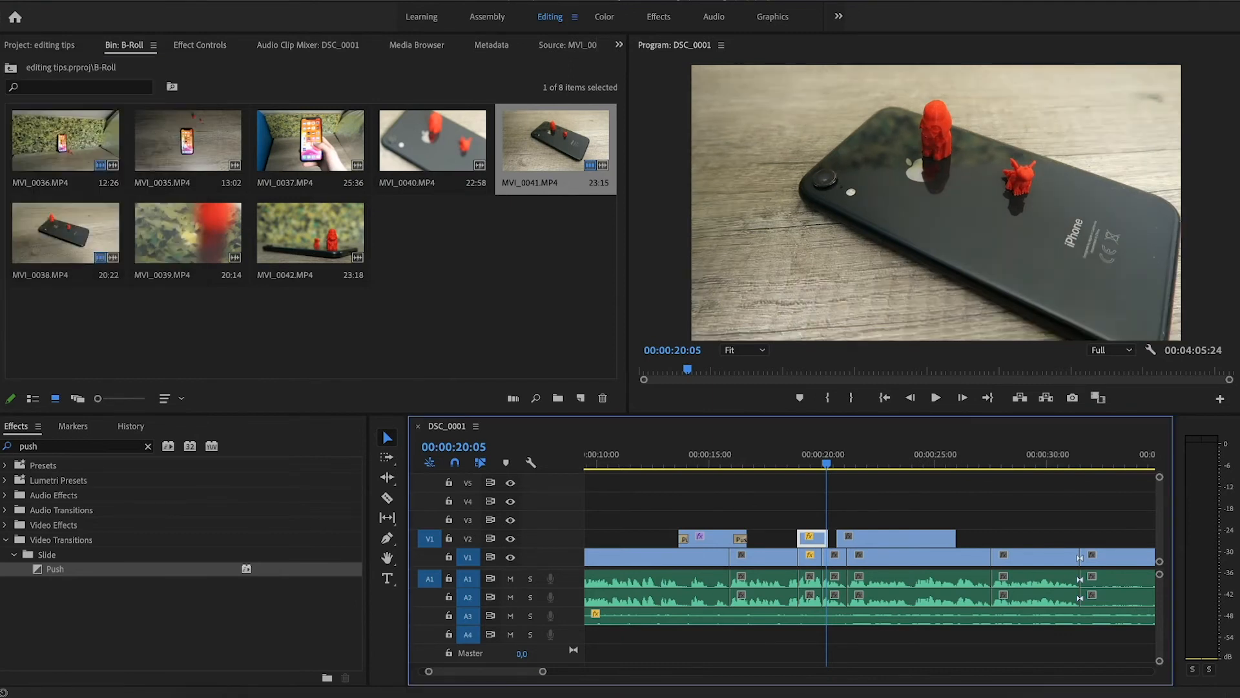